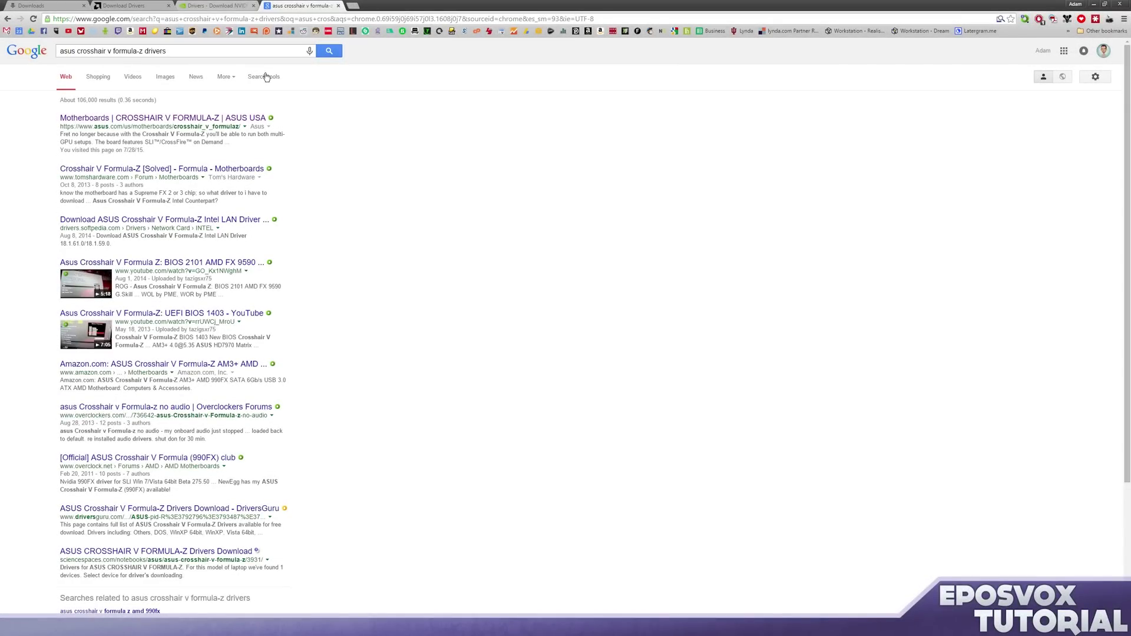
# Step: Glance at the downloaded files list, then switch to the AMD Drivers + Download Center tab
pyautogui.click(41, 5)
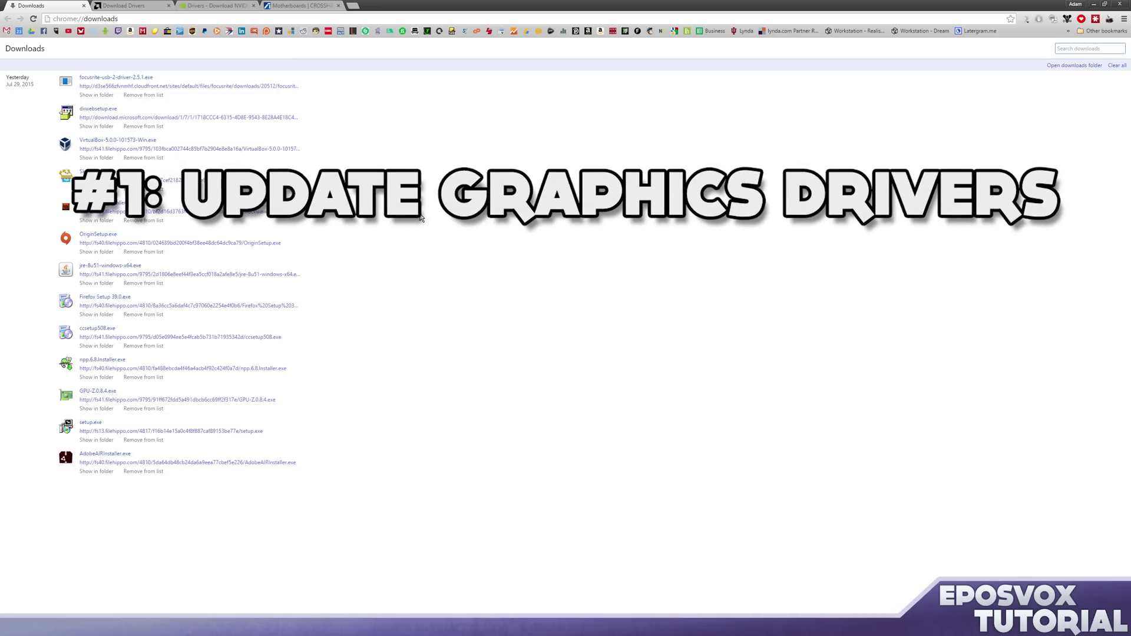
pyautogui.hotkey('ctrl', 'Tab')
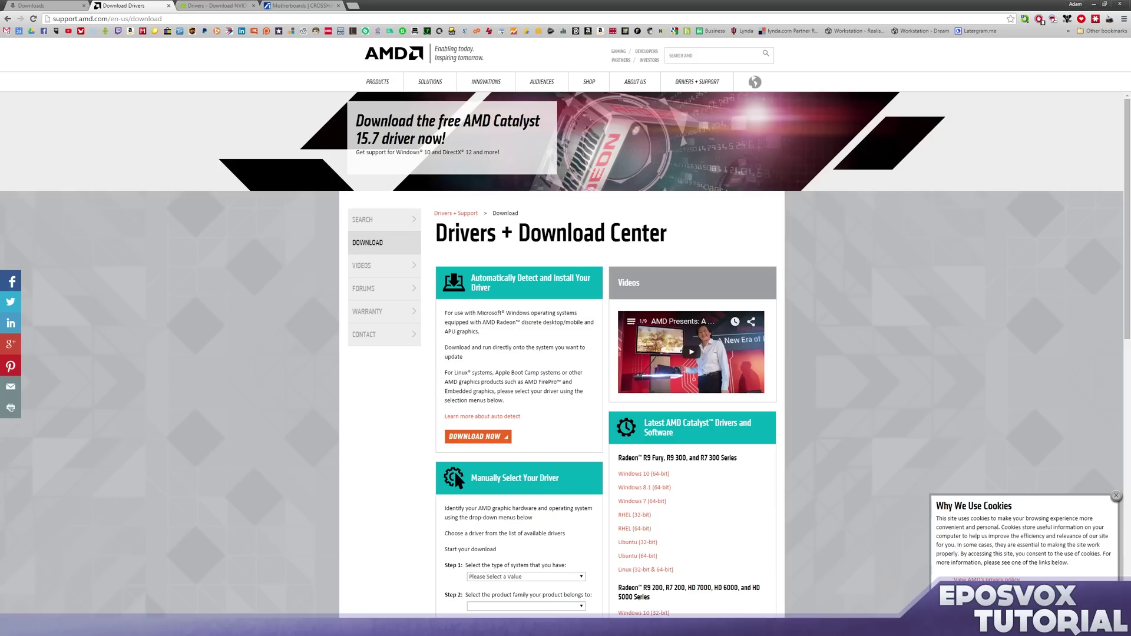
pyautogui.click(218, 6)
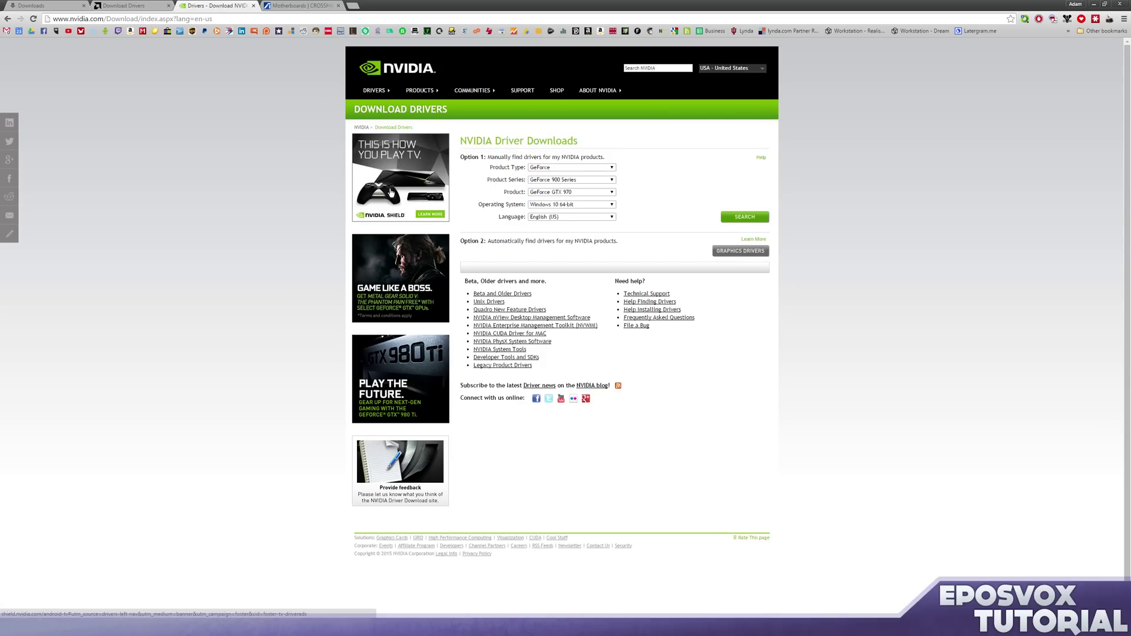
pyautogui.click(583, 204)
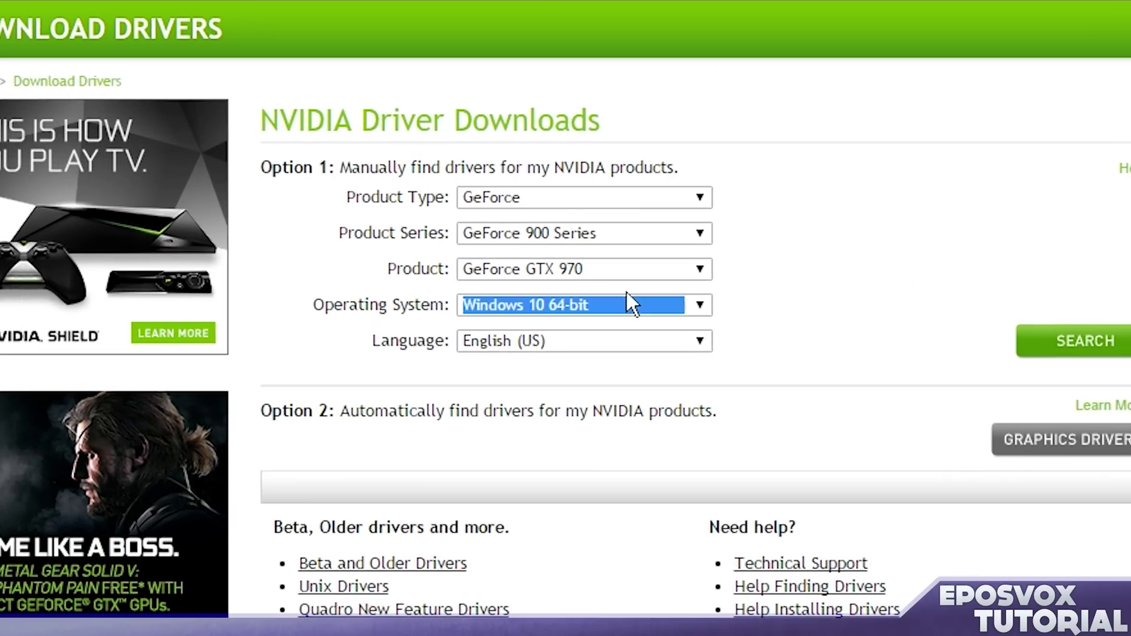
pyautogui.click(628, 295)
pyautogui.click(416, 265)
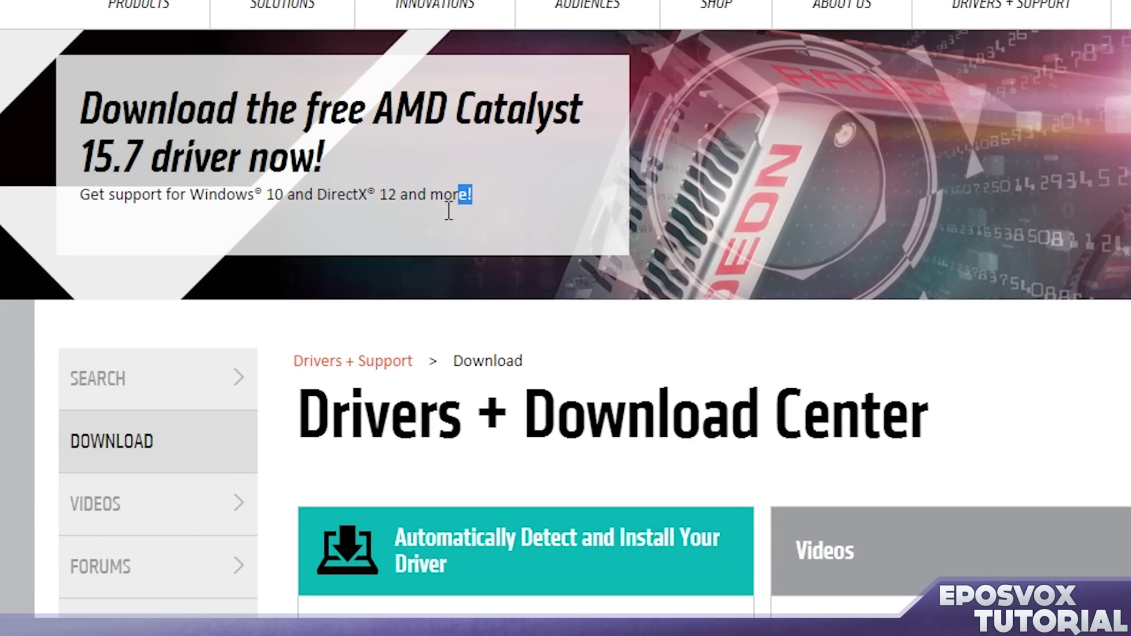
pyautogui.moveTo(449, 210); pyautogui.dragTo(83, 236)
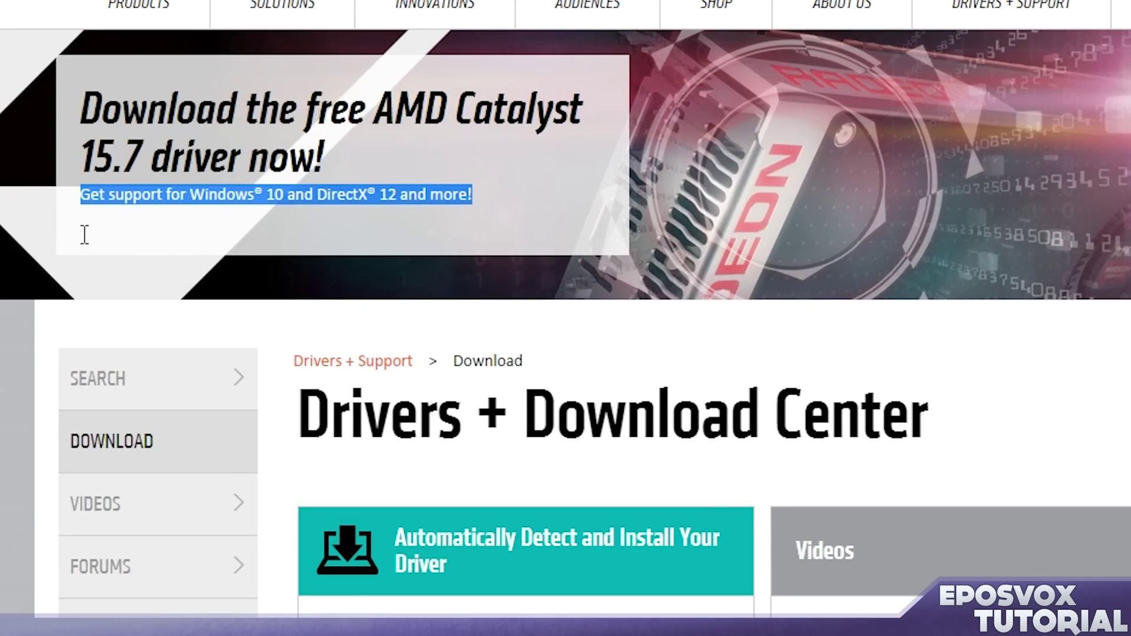
pyautogui.click(305, 211)
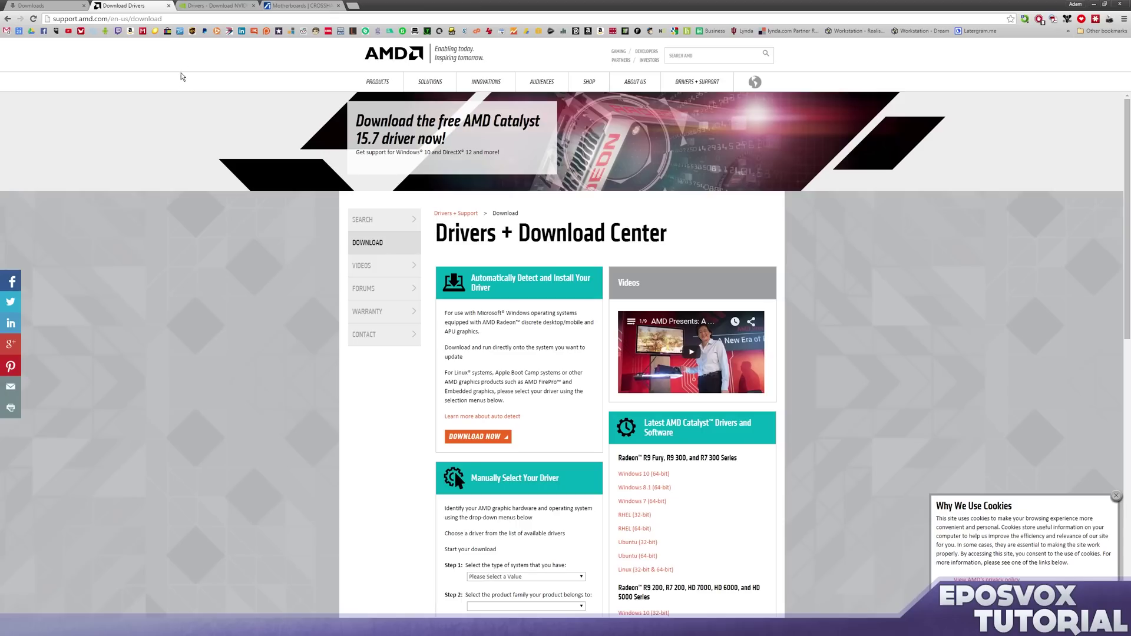
pyautogui.click(215, 5)
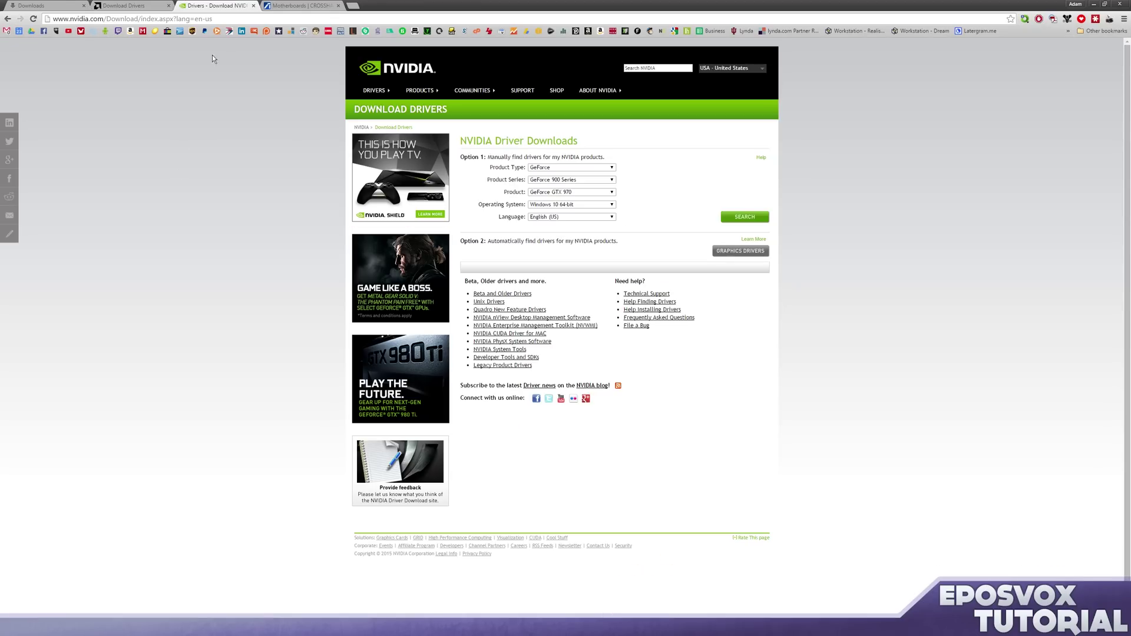
pyautogui.click(125, 5)
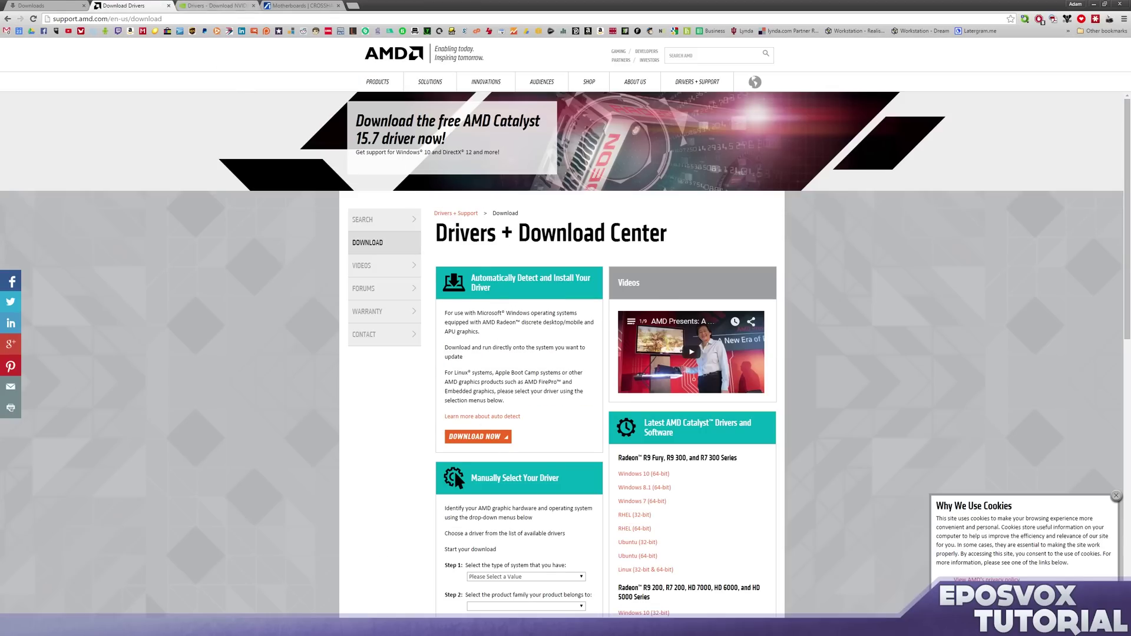
pyautogui.hotkey('ctrl', 'Tab')
pyautogui.hotkey('ctrl', 'shift', 'Tab')
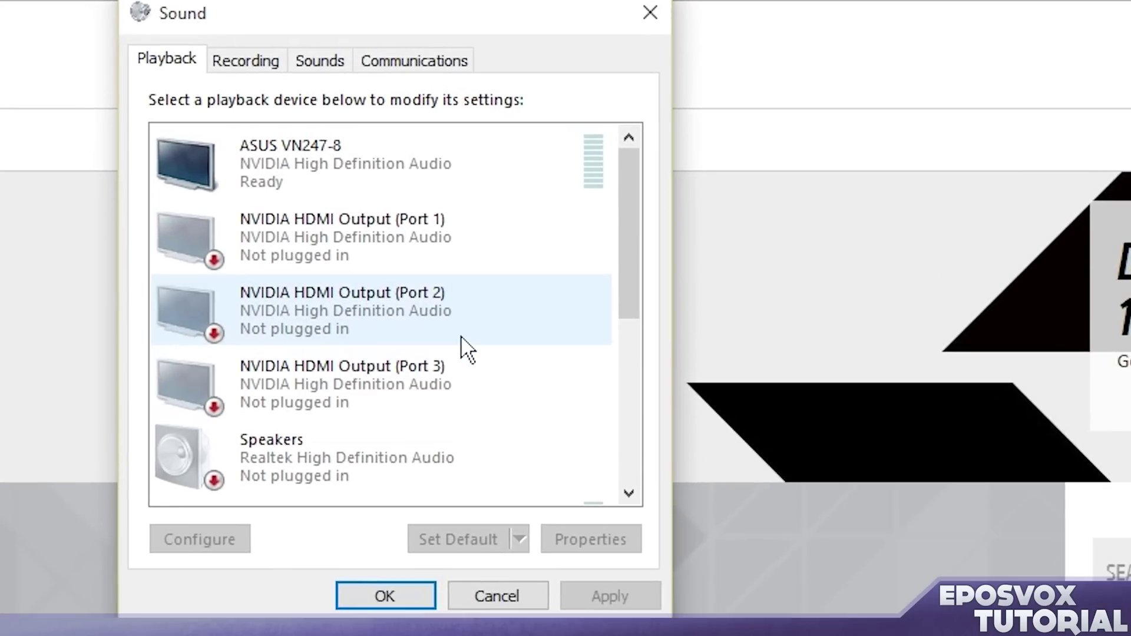
# Step: Review the playback devices, including NVIDIA HDMI Output (Port 2), and the recording devices, then close Sound
pyautogui.click(465, 341)
pyautogui.scroll(-2, 464, 344)
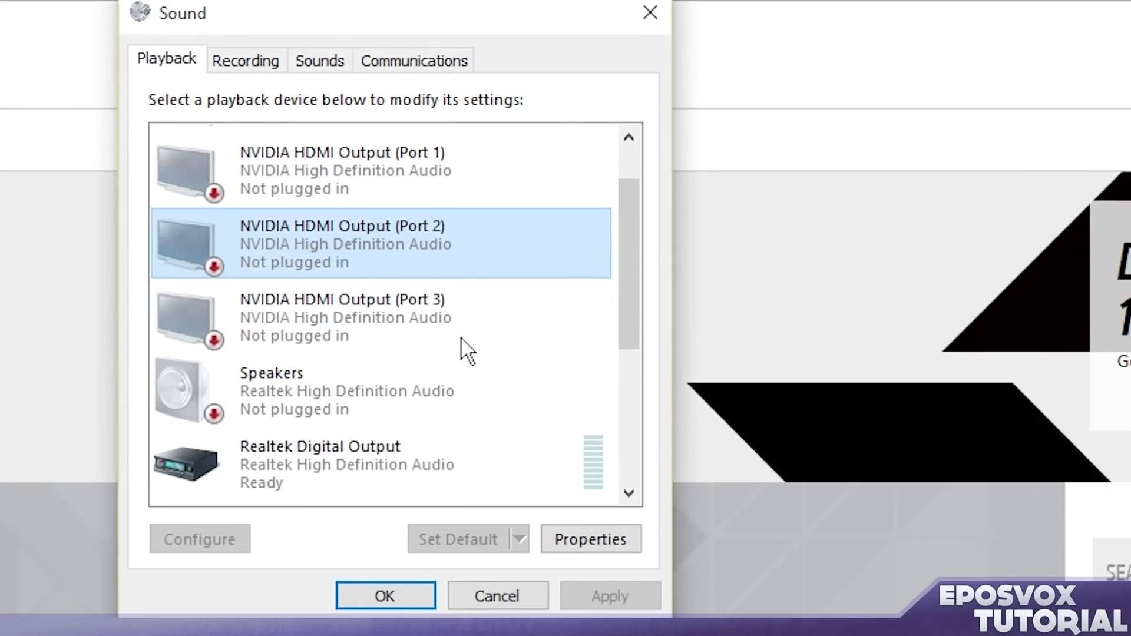
pyautogui.scroll(-2, 463, 354)
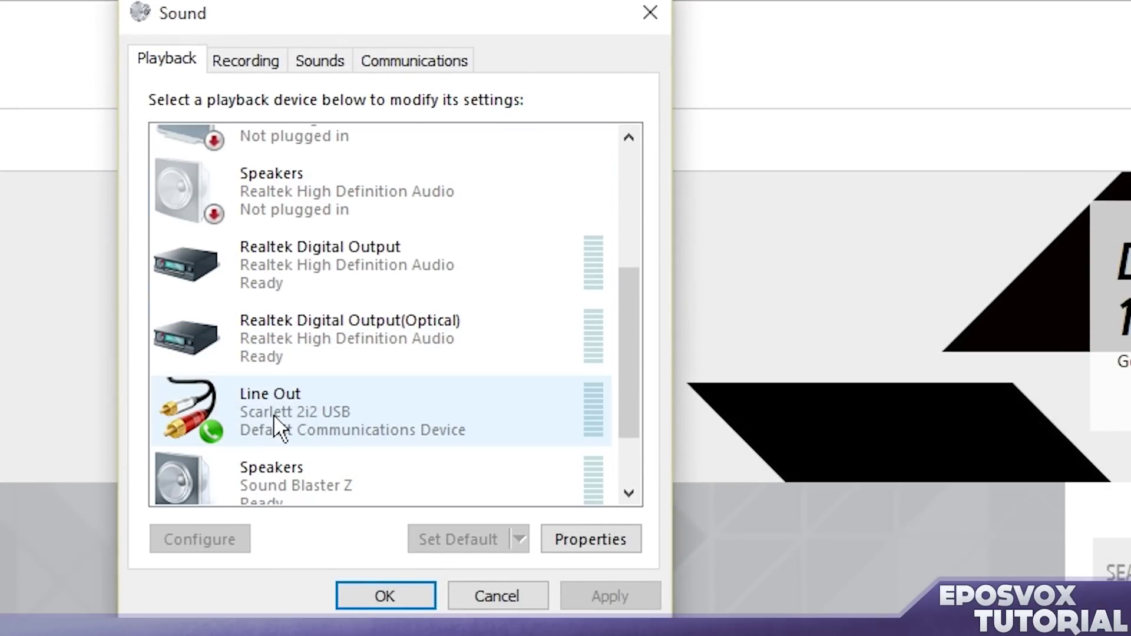
pyautogui.scroll(-1, 274, 415)
pyautogui.scroll(-1, 330, 439)
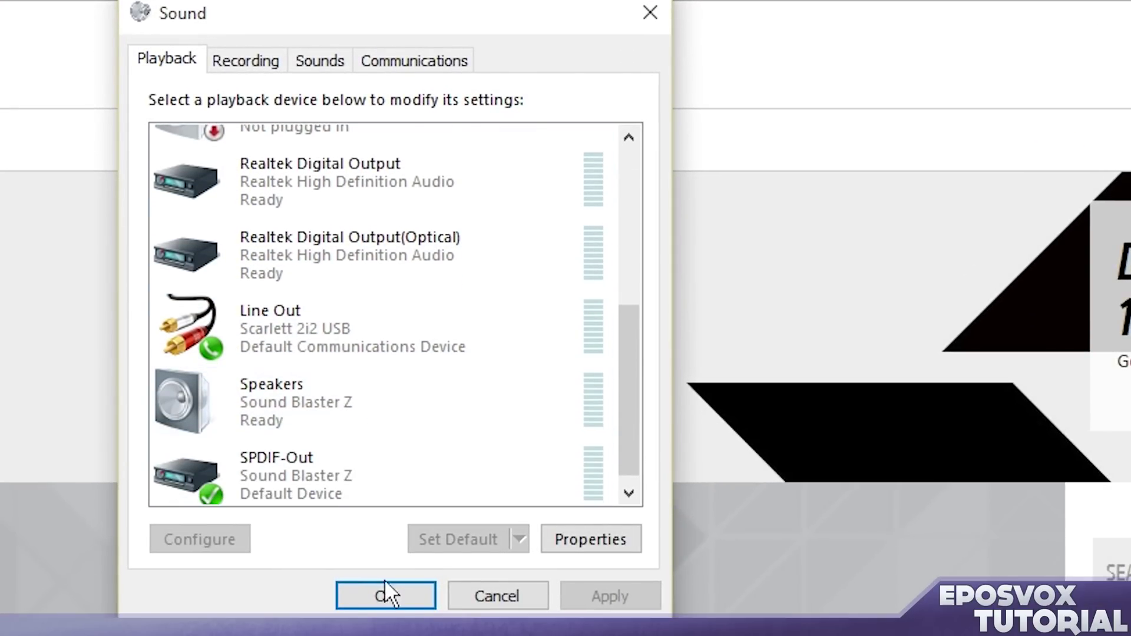
pyautogui.click(259, 61)
pyautogui.scroll(-1, 392, 201)
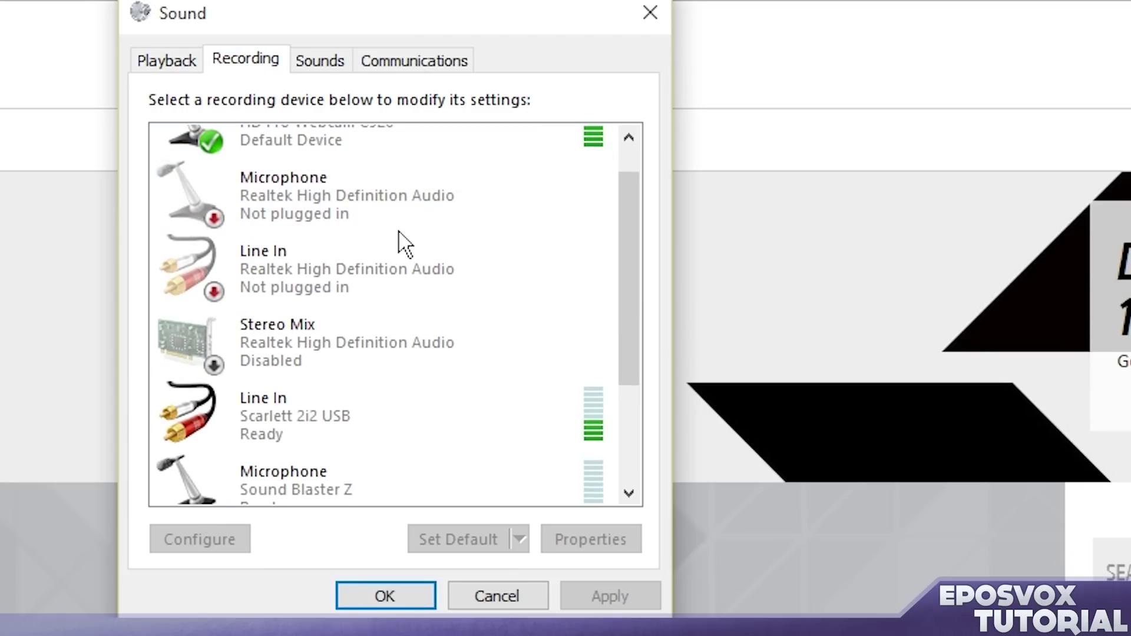
pyautogui.scroll(-2, 397, 239)
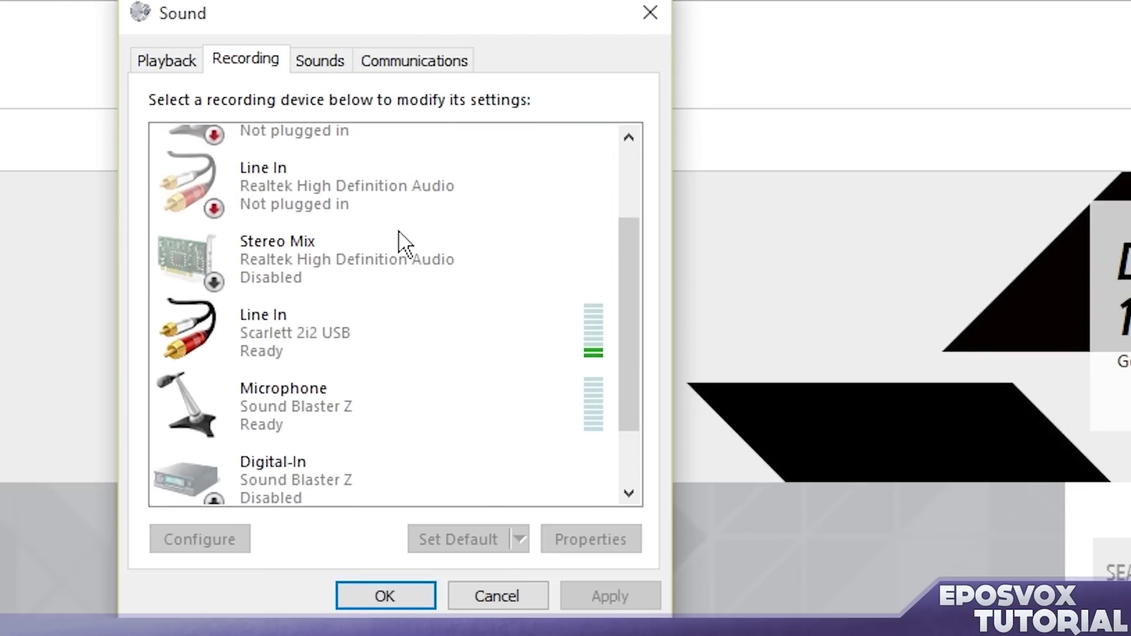
pyautogui.click(421, 589)
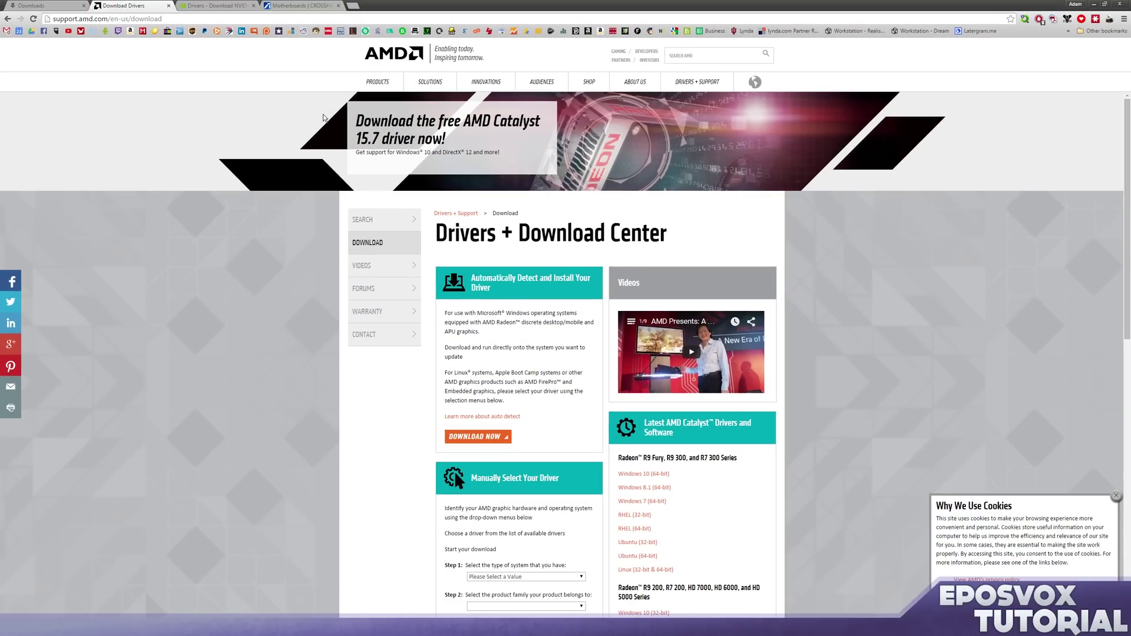
# Step: Go to the ASUS Crosshair V Formula-Z motherboard tab and open its Support section
pyautogui.click(300, 5)
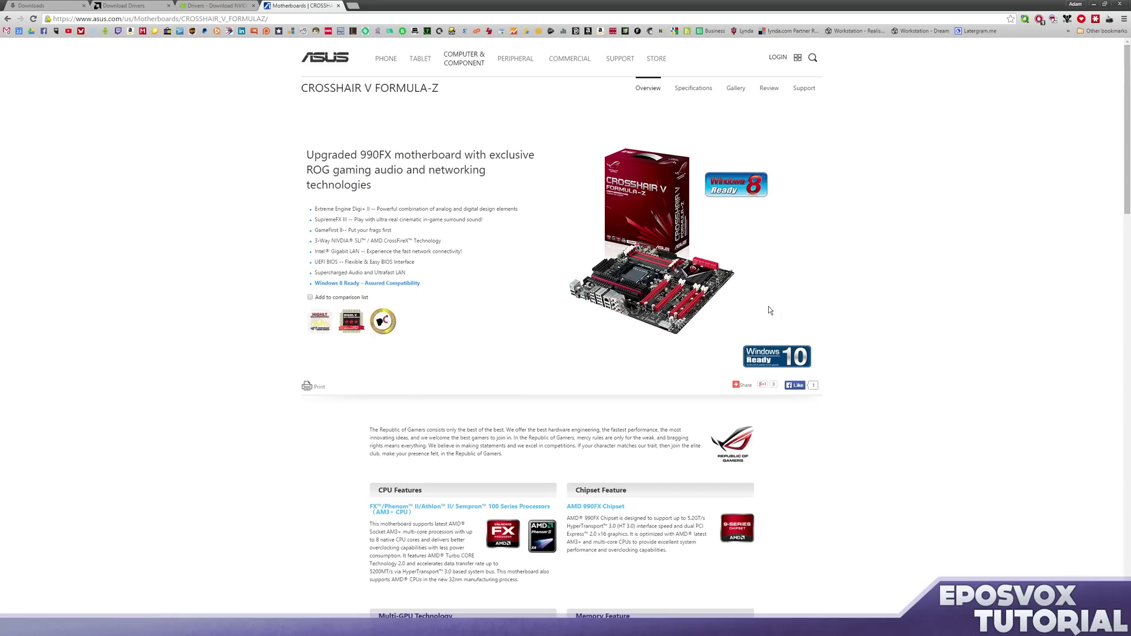
pyautogui.click(803, 88)
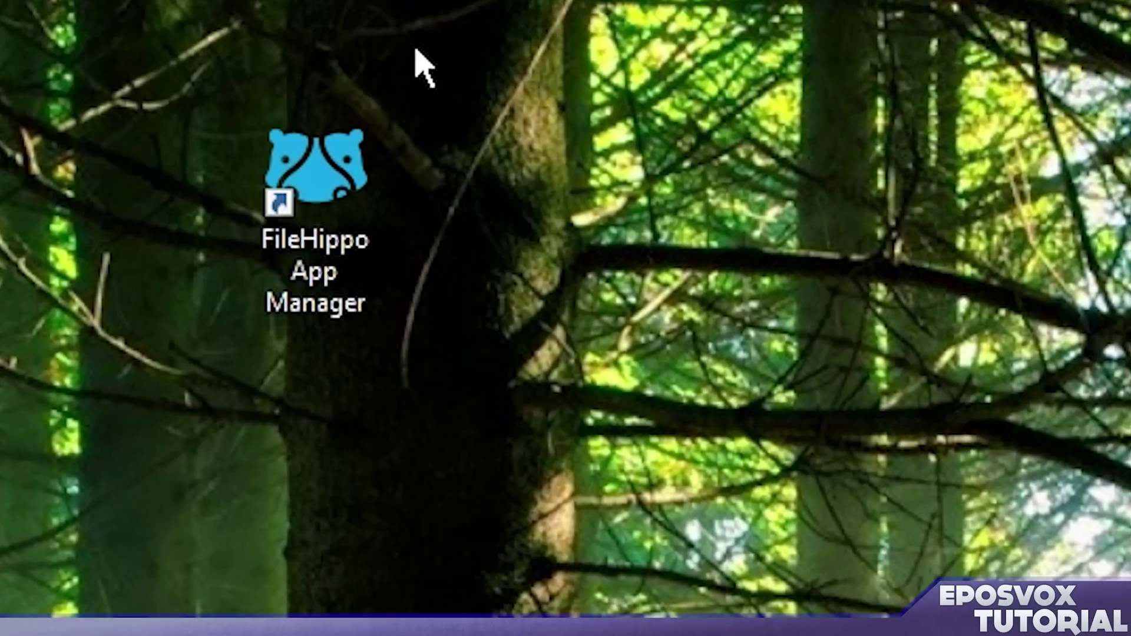
# Step: Launch FileHippo App Manager from its desktop shortcut to get the 12-program update results
pyautogui.click(352, 152)
pyautogui.doubleClick(353, 153)
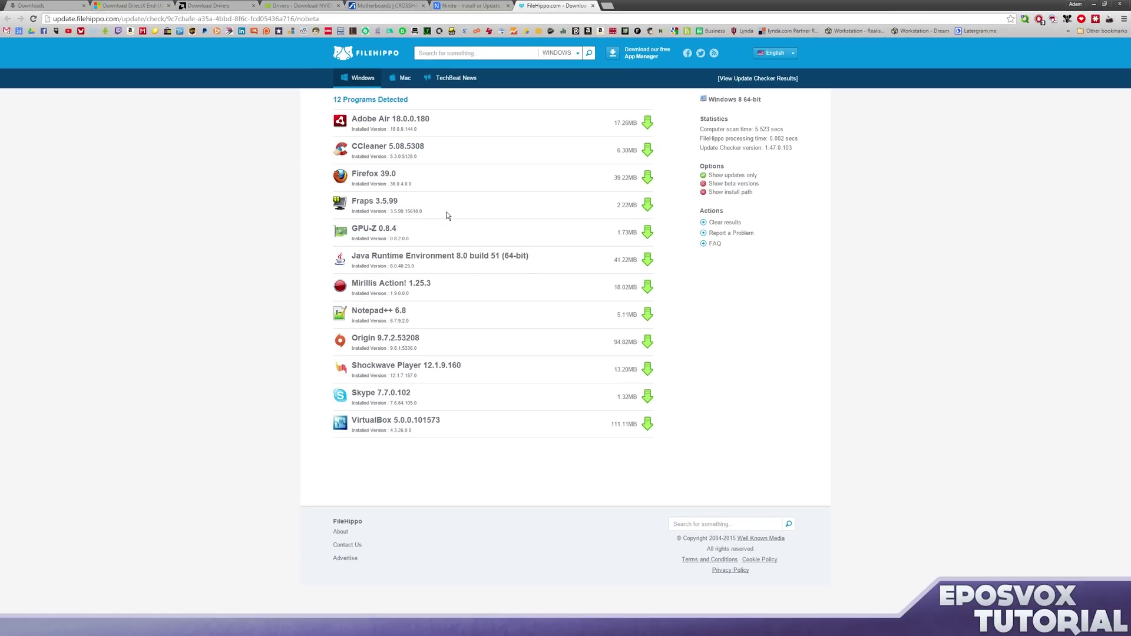
# Step: Download the Adobe Air 18.0.0.180 update and go back to the FileHippo results
pyautogui.click(652, 121)
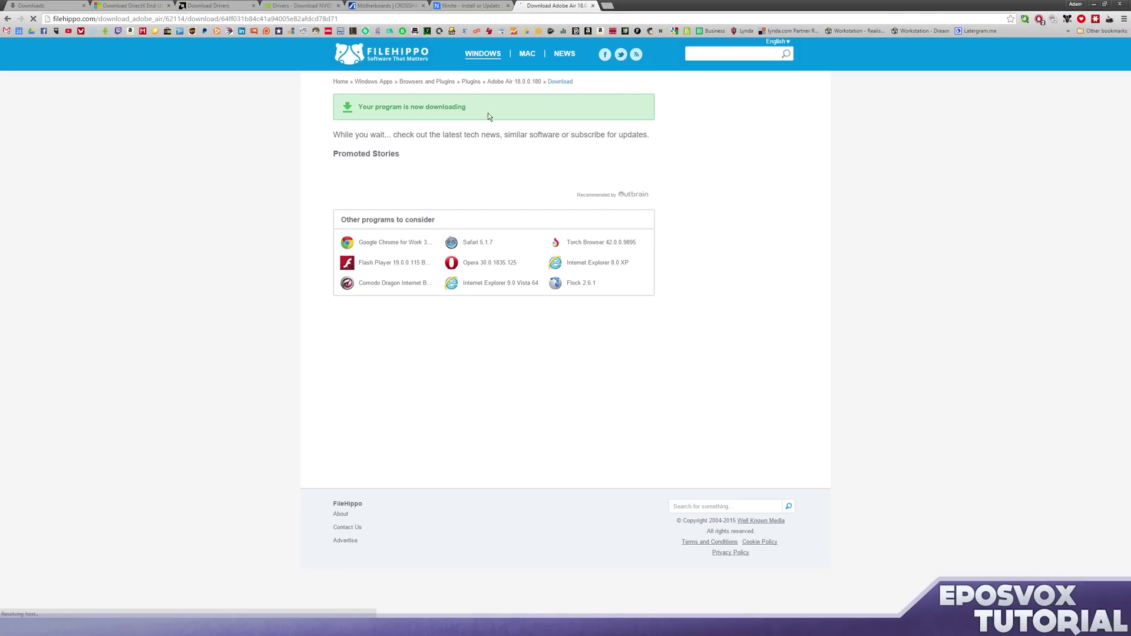
pyautogui.hotkey('alt', 'Left')
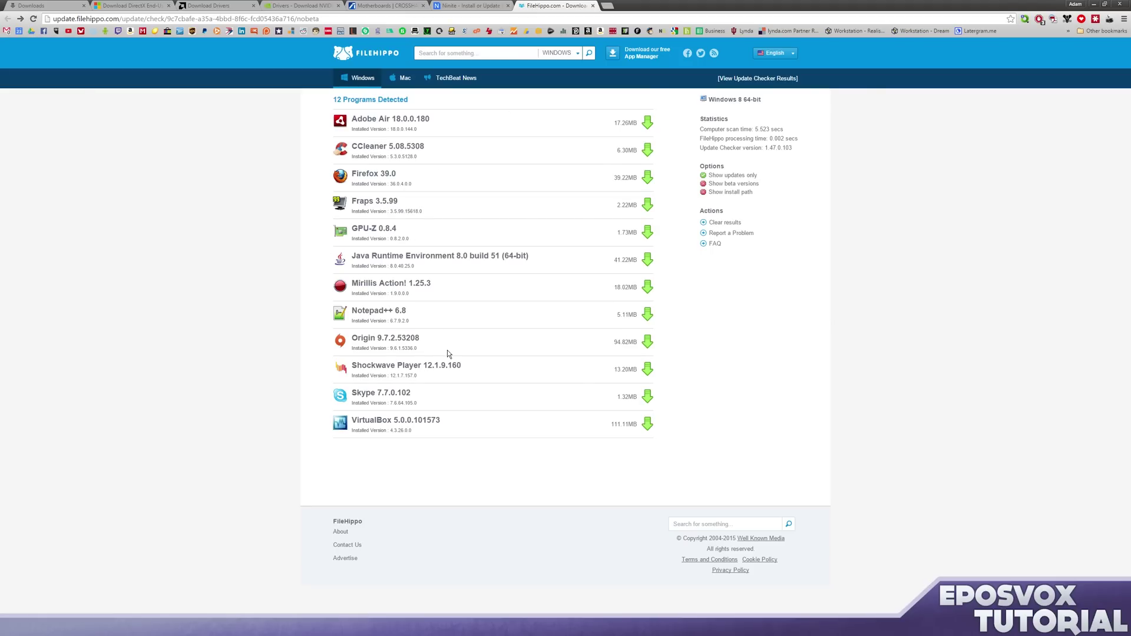
# Step: On Ninite, tick the runtimes Java 8, .NET 4.6, Silverlight, Air and Shockwave
pyautogui.hotkey('ctrl', 'shift', 'Tab')
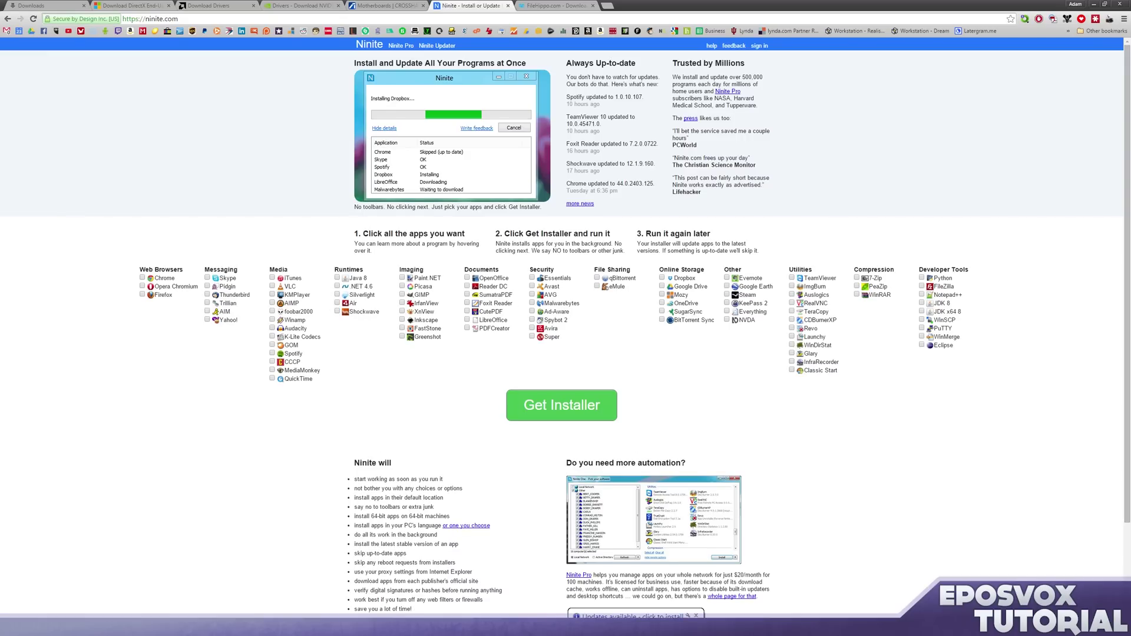
pyautogui.click(533, 6)
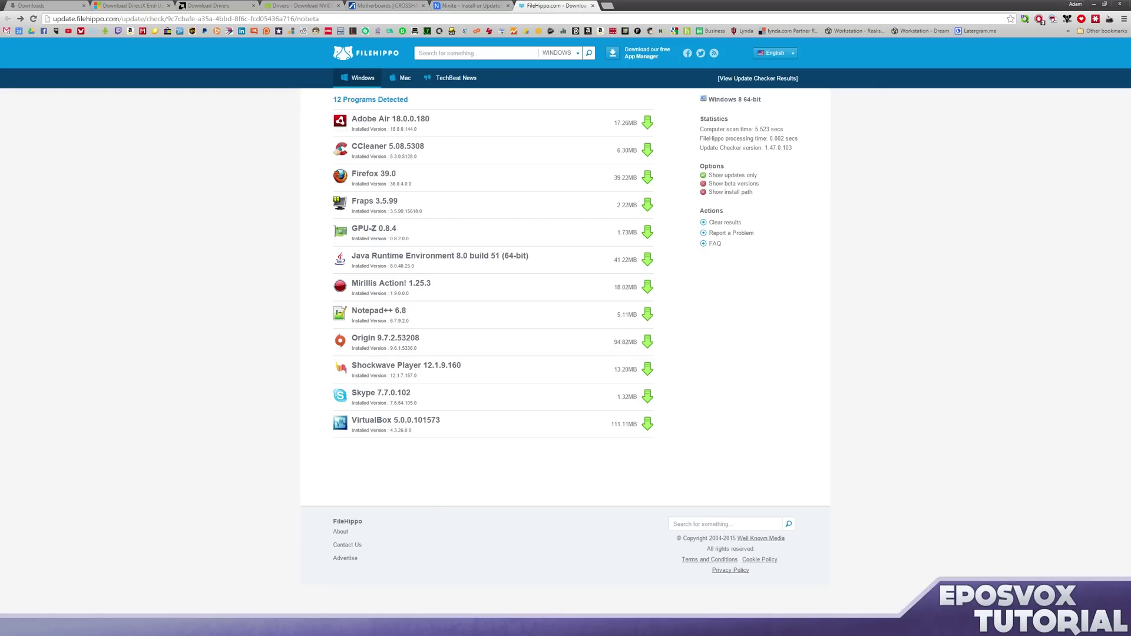
pyautogui.click(469, 6)
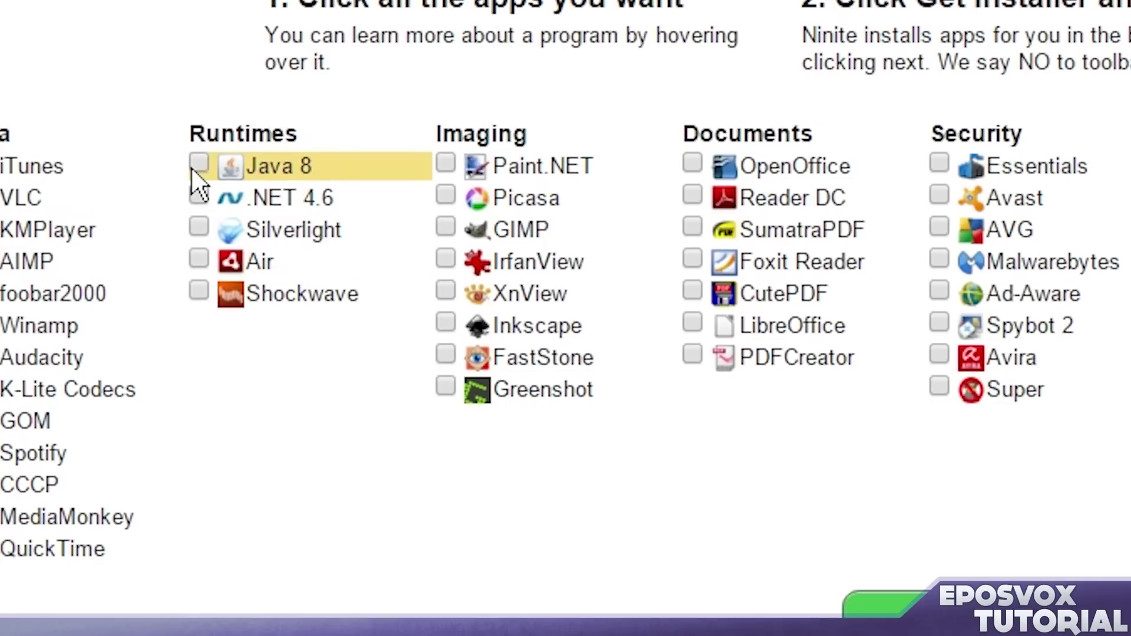
pyautogui.click(201, 177)
pyautogui.click(205, 203)
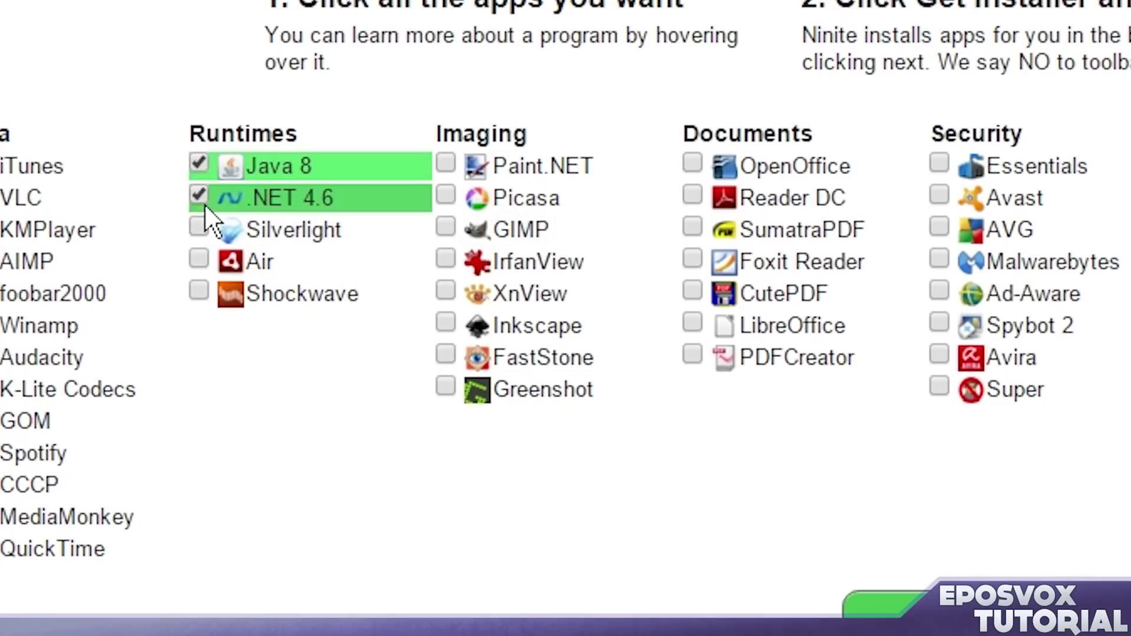
pyautogui.click(203, 226)
pyautogui.click(203, 241)
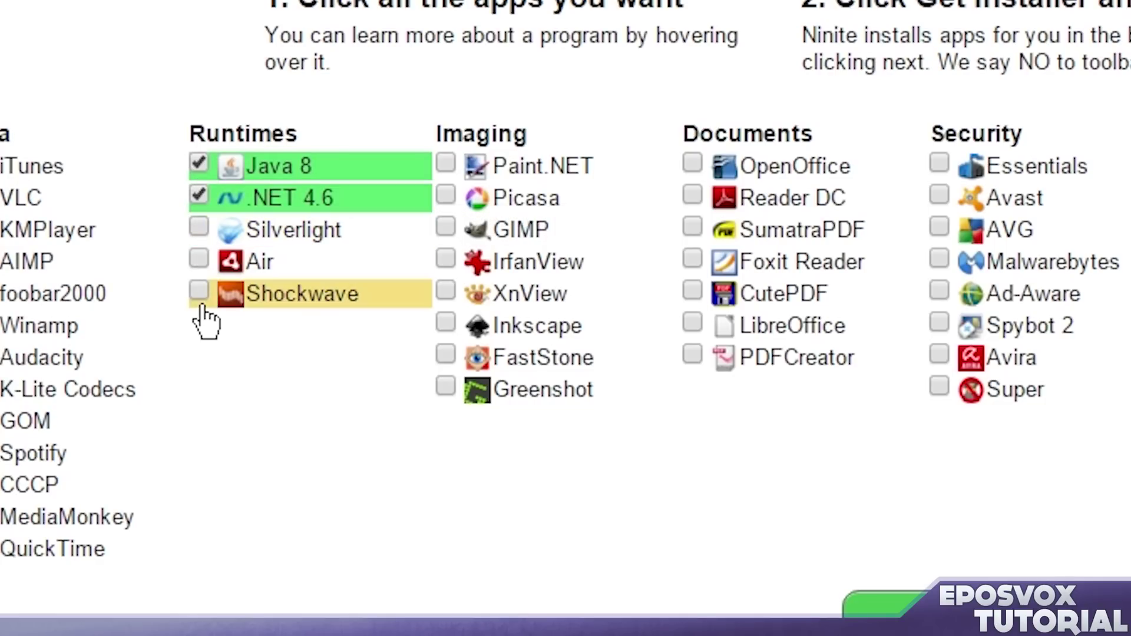
pyautogui.click(201, 262)
pyautogui.click(205, 282)
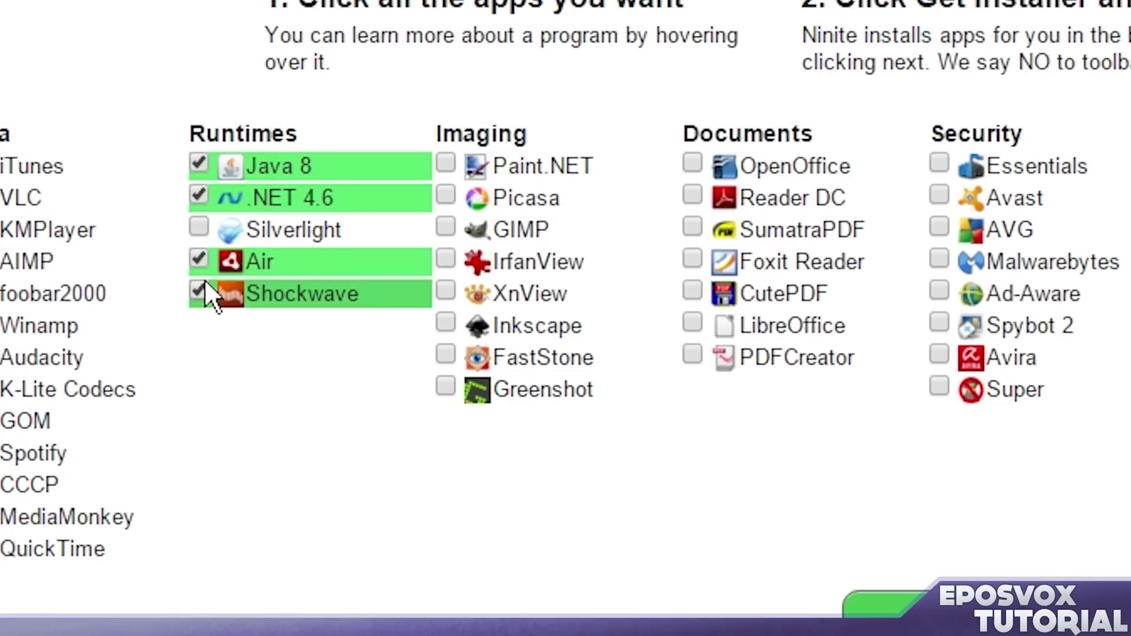
pyautogui.click(199, 224)
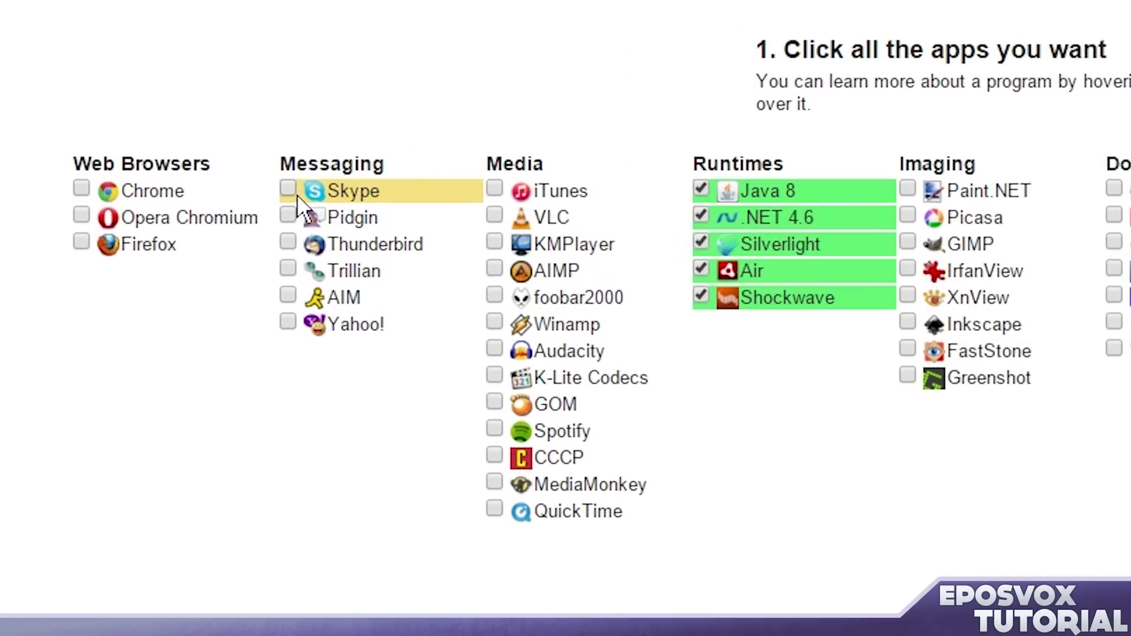
# Step: Tick Skype, Chrome, iTunes, VLC, Audacity, Google Drive and Dropbox for the installer
pyautogui.click(297, 194)
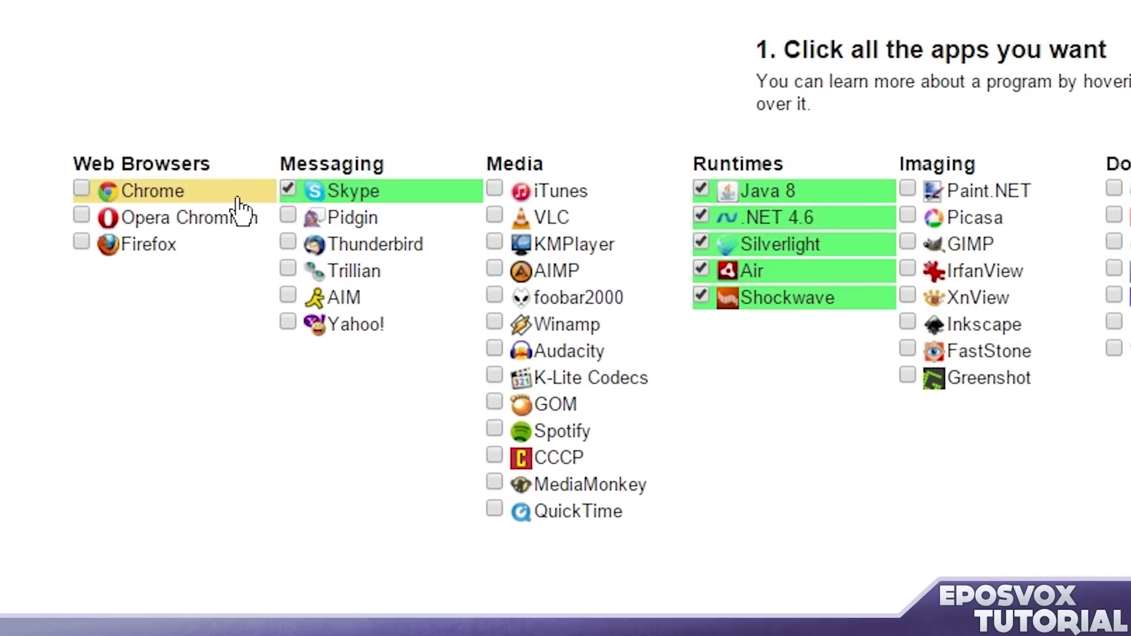
pyautogui.click(81, 188)
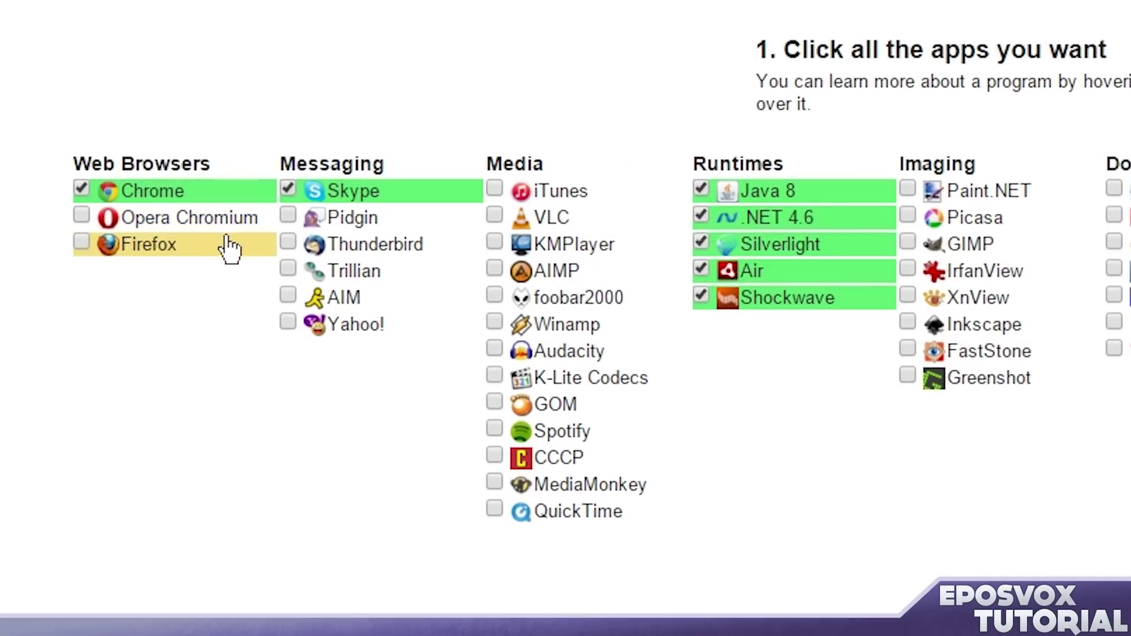
pyautogui.click(494, 217)
pyautogui.click(495, 190)
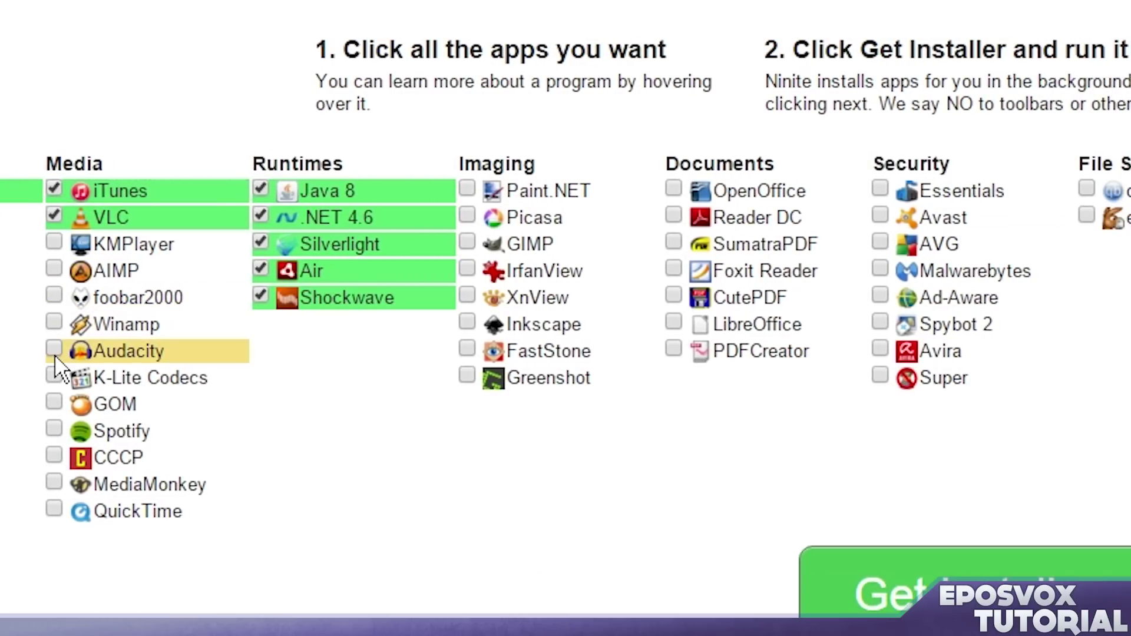
pyautogui.click(54, 353)
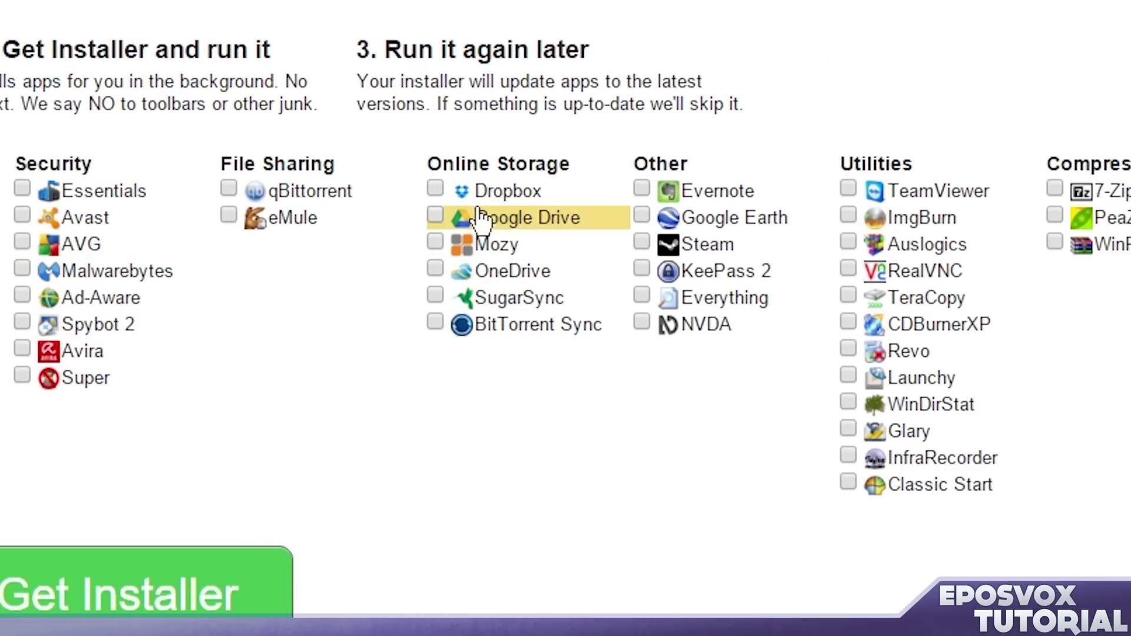
pyautogui.click(450, 221)
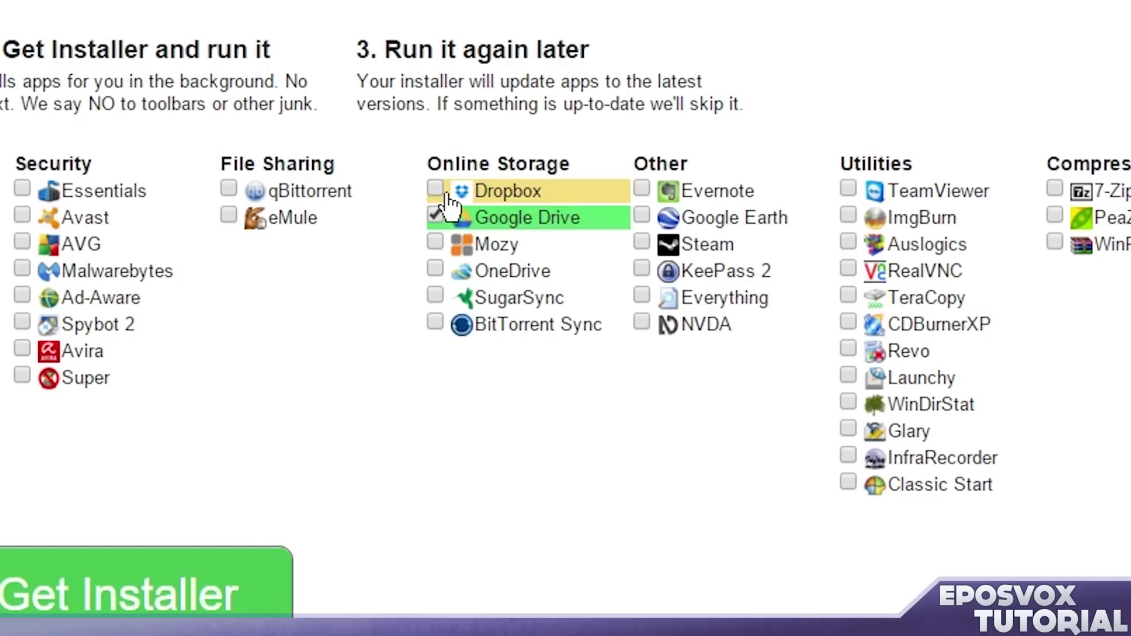
pyautogui.click(447, 194)
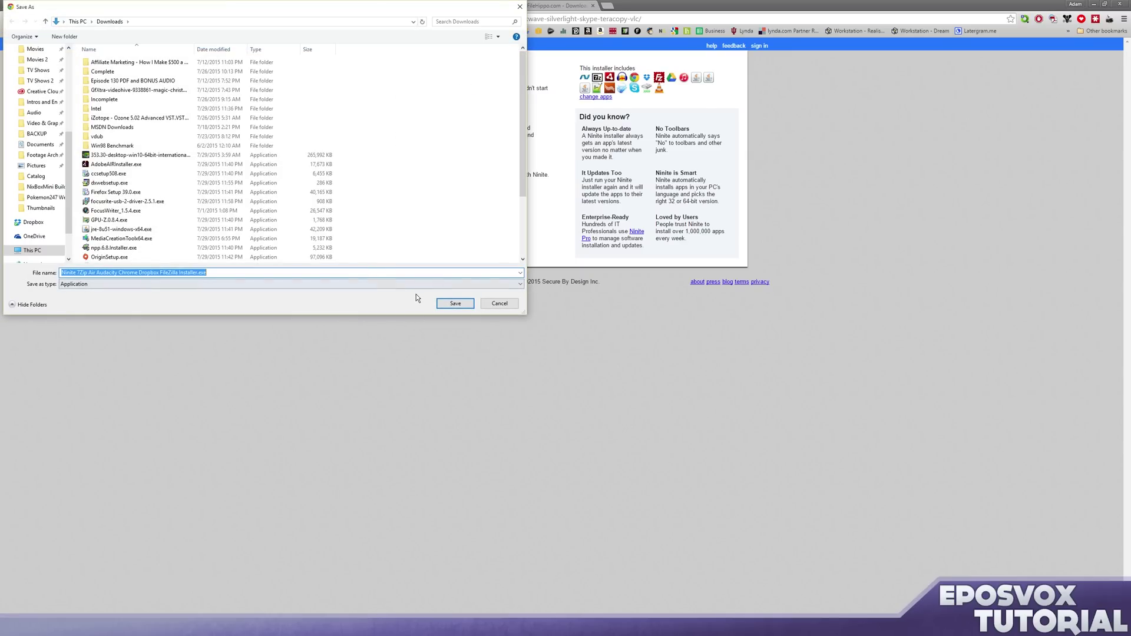
# Step: Save the Ninite installer to the Downloads folder and run it
pyautogui.click(438, 303)
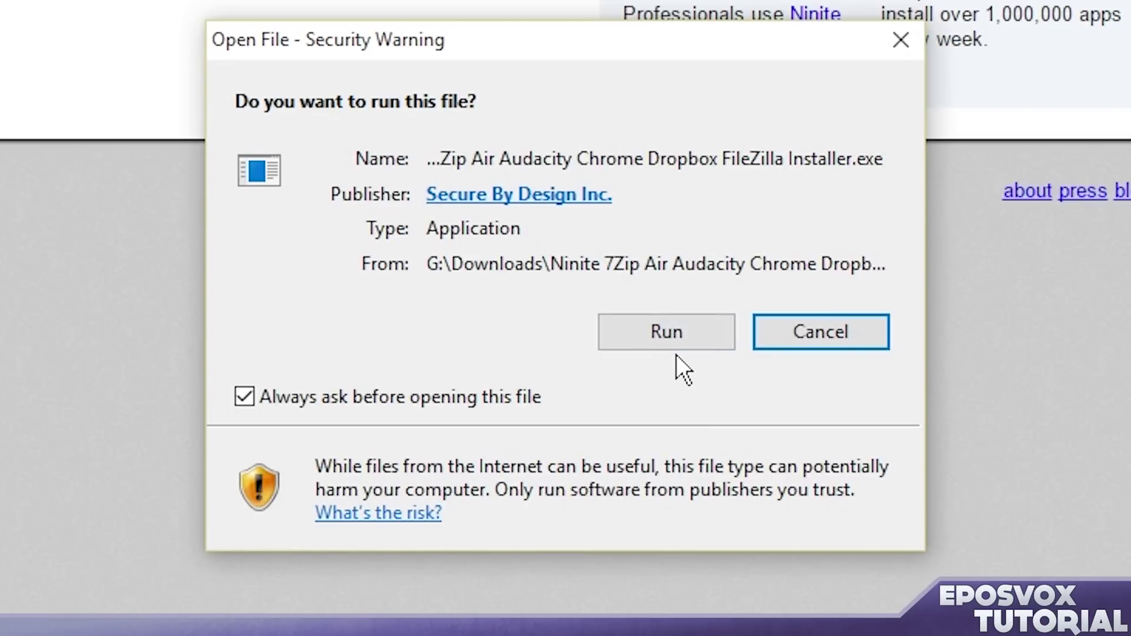
pyautogui.click(672, 339)
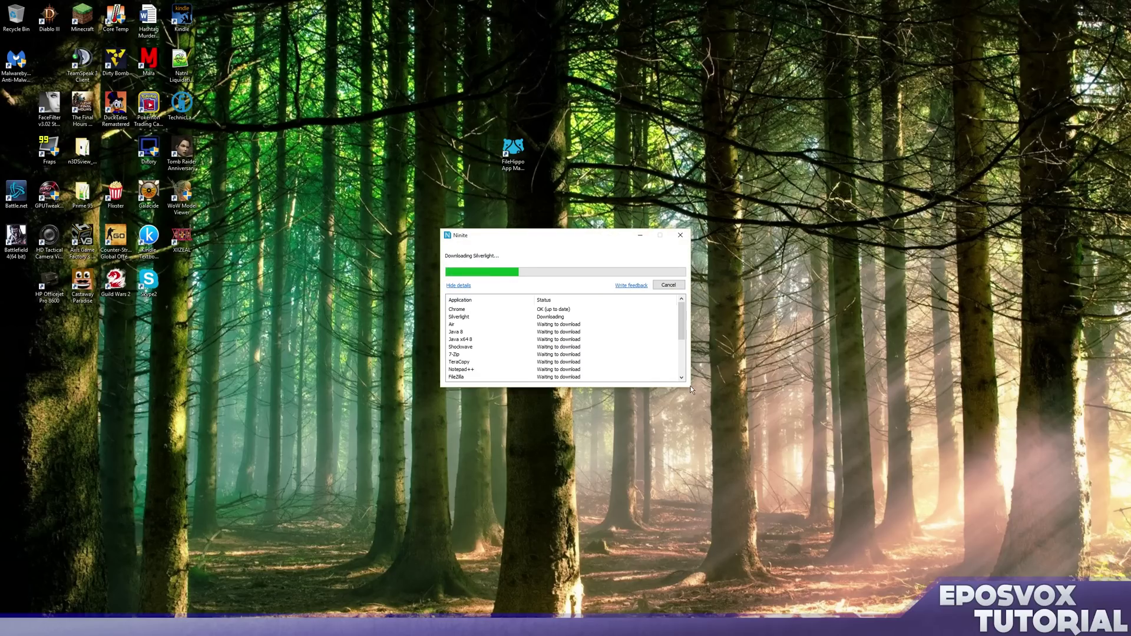
# Step: Enlarge the Ninite progress window to show every app and let the installation run
pyautogui.moveTo(688, 386); pyautogui.dragTo(682, 557)
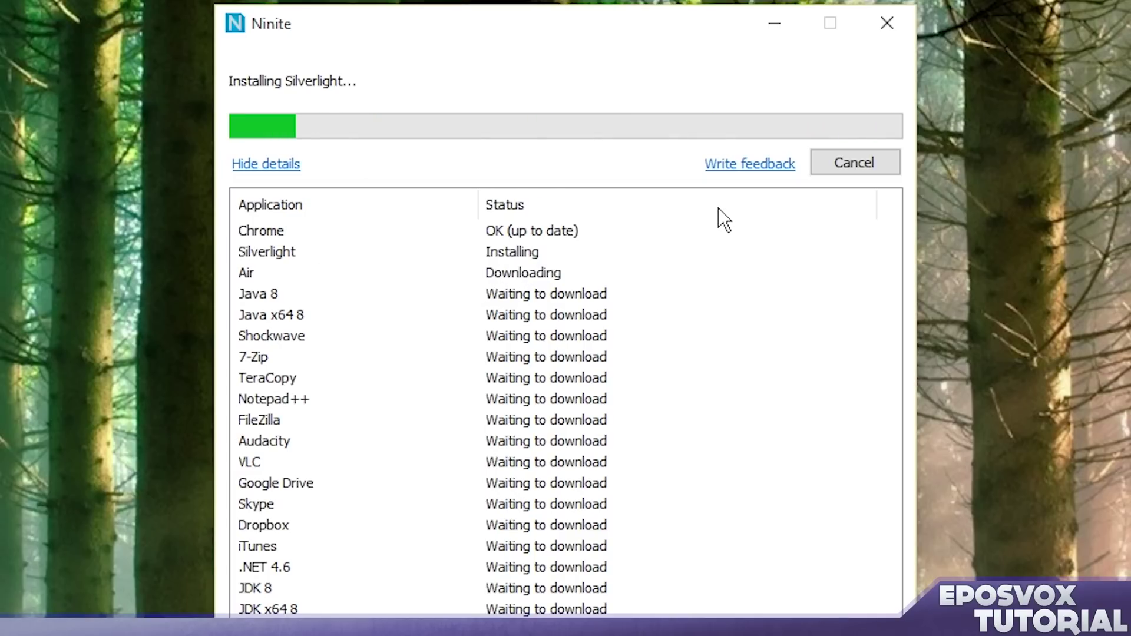
pyautogui.click(56, 148)
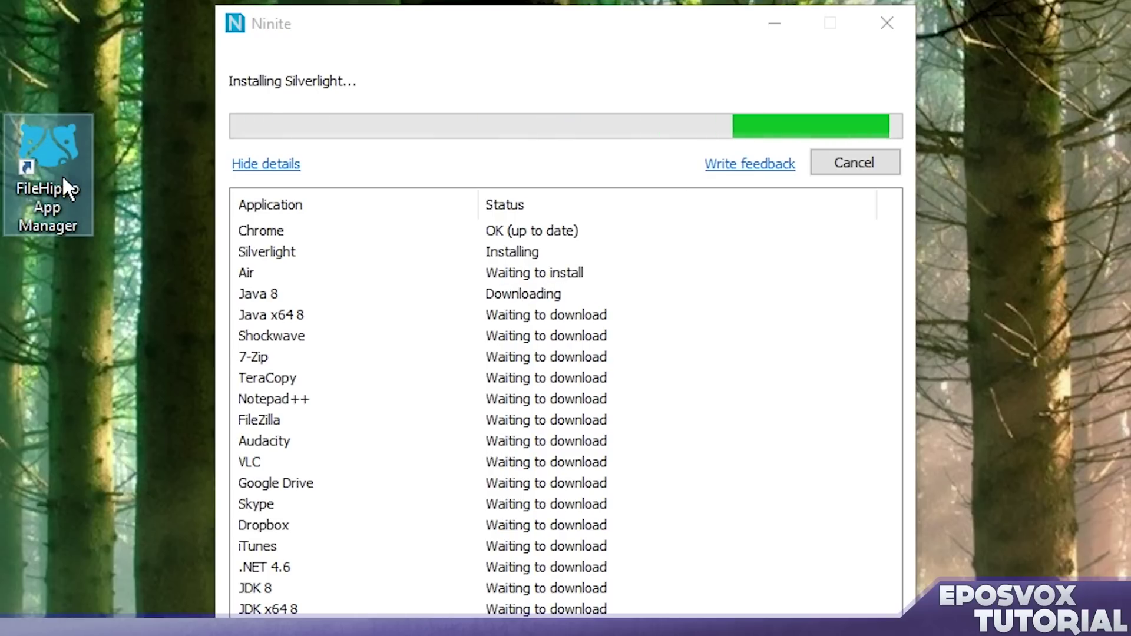
pyautogui.click(280, 45)
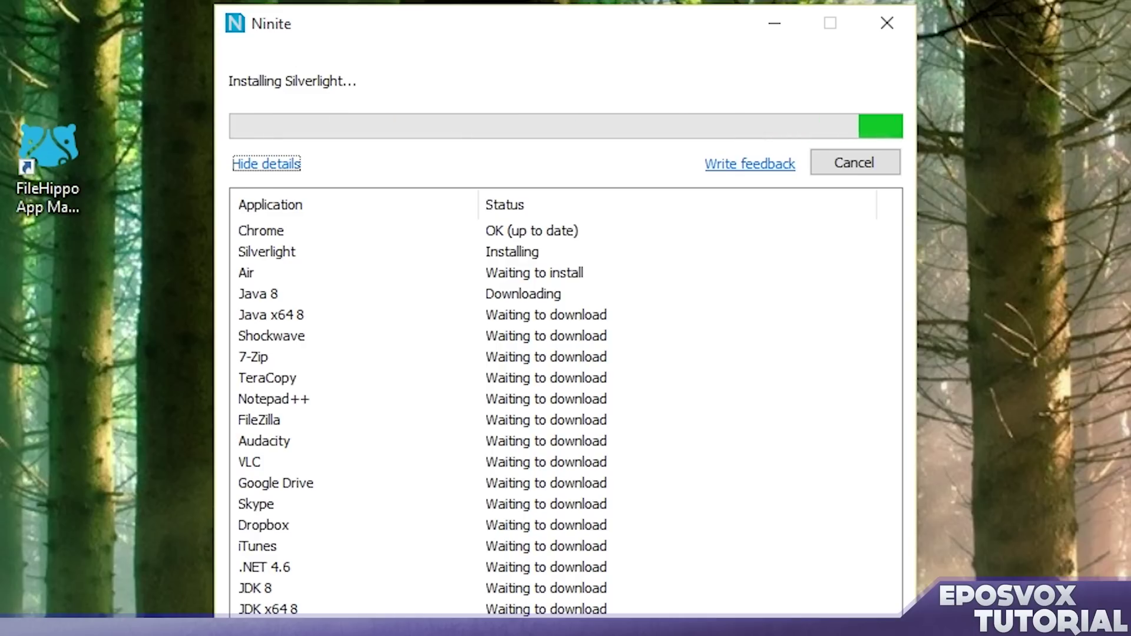
pyautogui.click(50, 171)
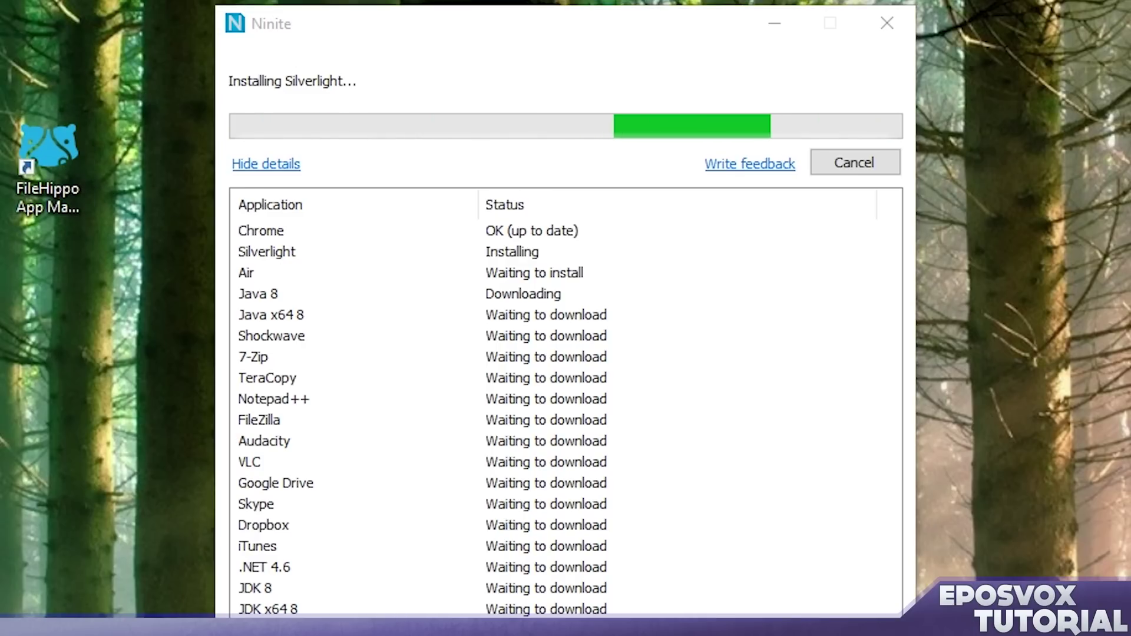
pyautogui.click(263, 42)
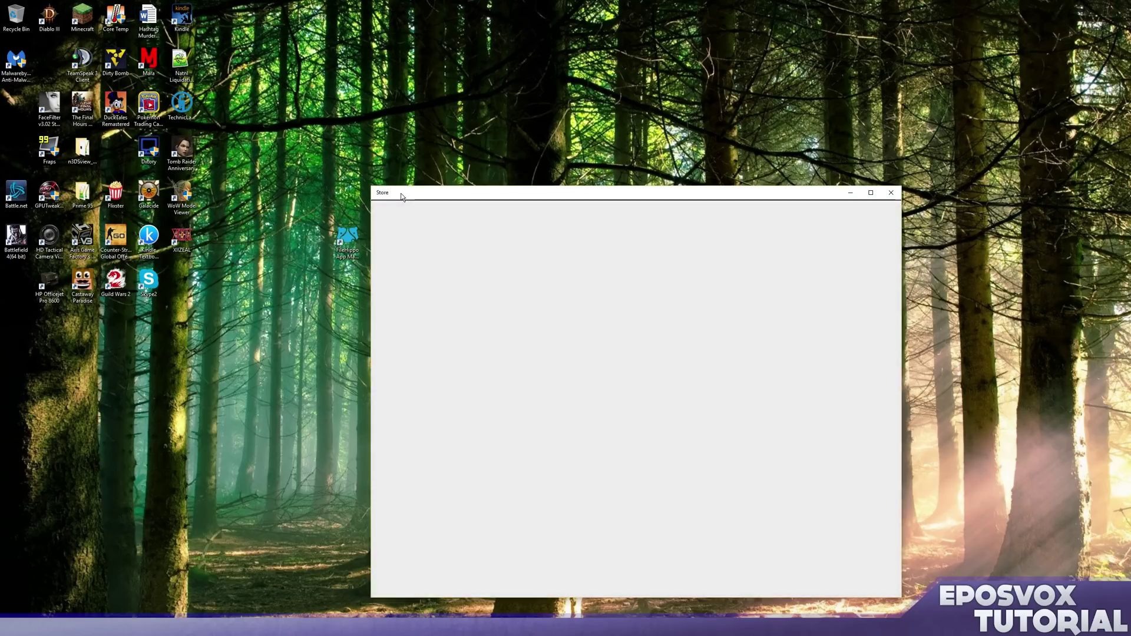
# Step: Move and enlarge the Store window, then scroll down to the Top free apps and games
pyautogui.moveTo(403, 192); pyautogui.dragTo(252, 169)
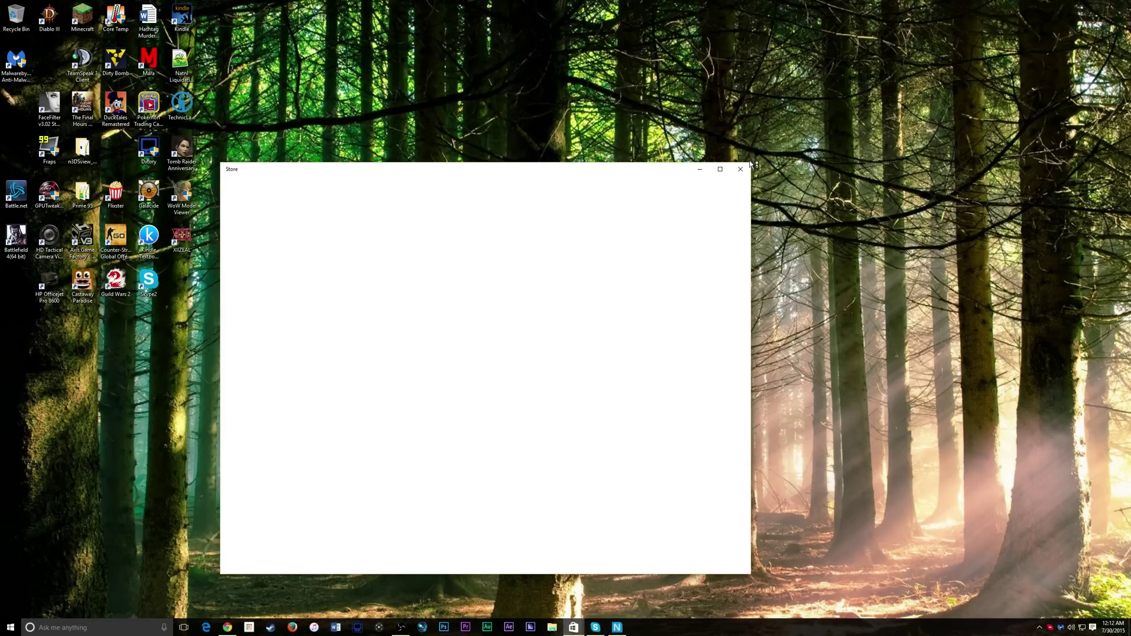
pyautogui.moveTo(751, 164); pyautogui.dragTo(973, 50)
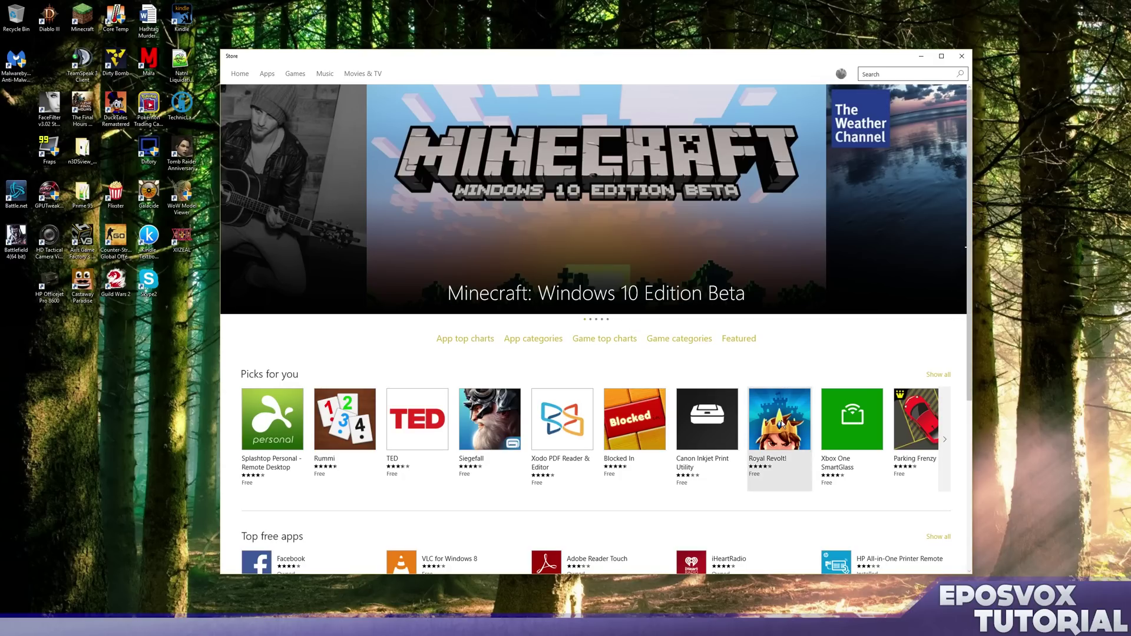
pyautogui.scroll(-5, 580, 386)
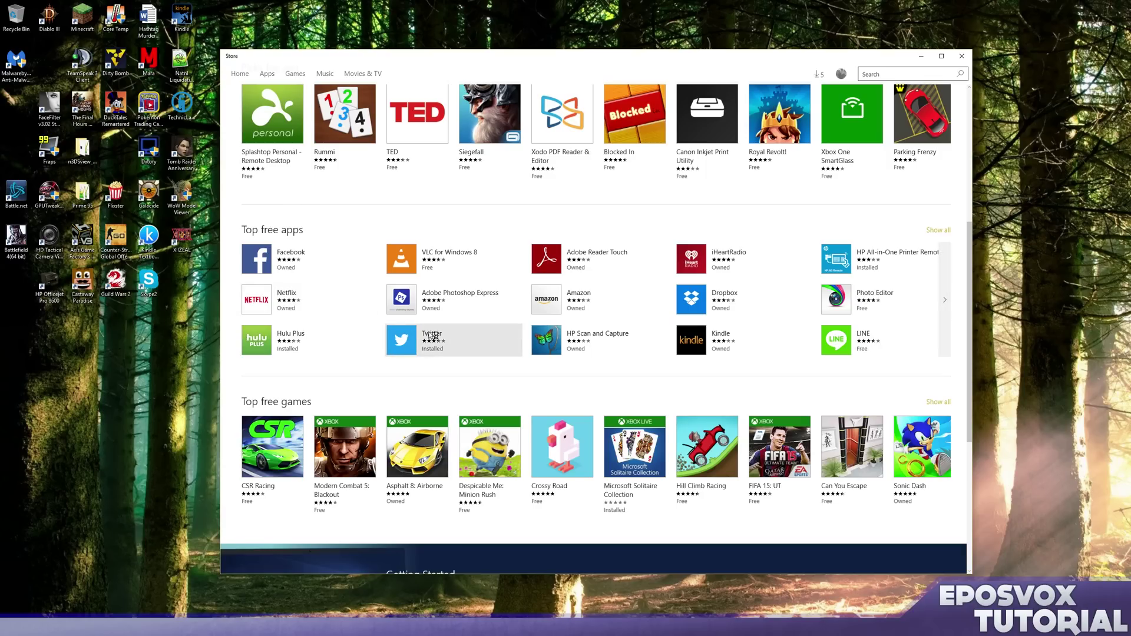
# Step: After a look at Hulu Plus, get the free game Modern Combat 5: Blackout and check the downloads queue
pyautogui.click(293, 345)
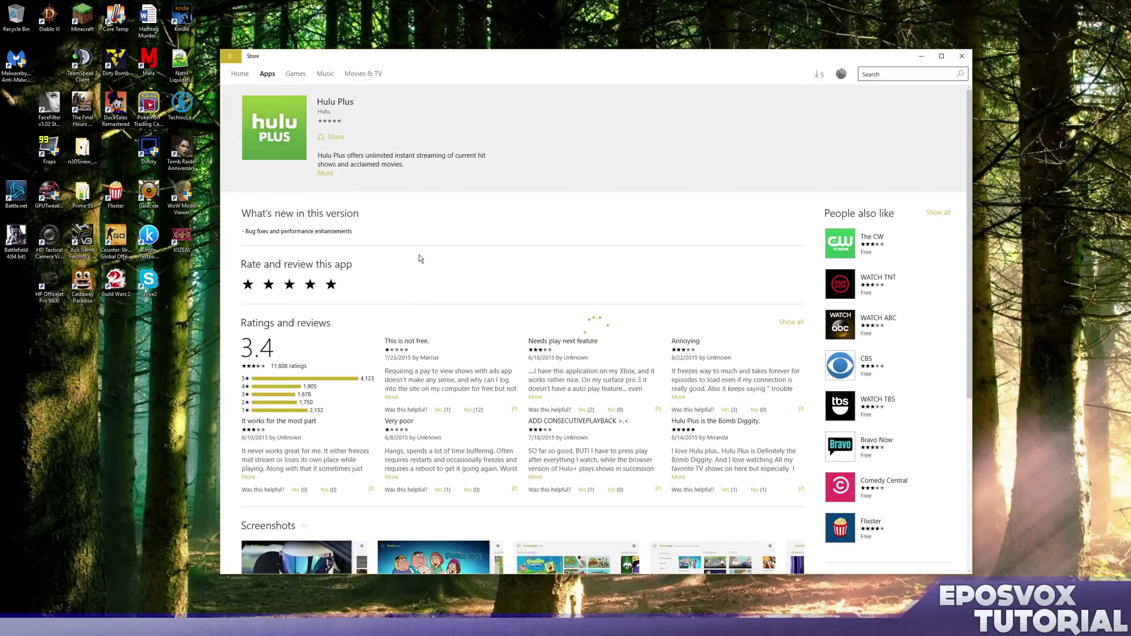
pyautogui.hotkey('alt', 'Left')
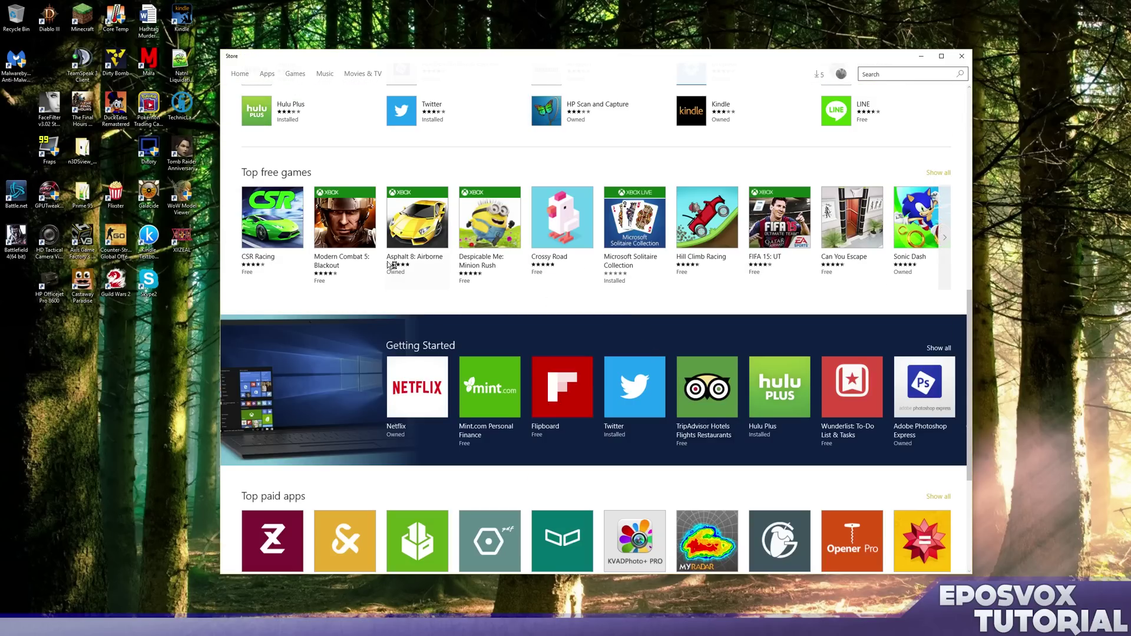
pyautogui.click(354, 239)
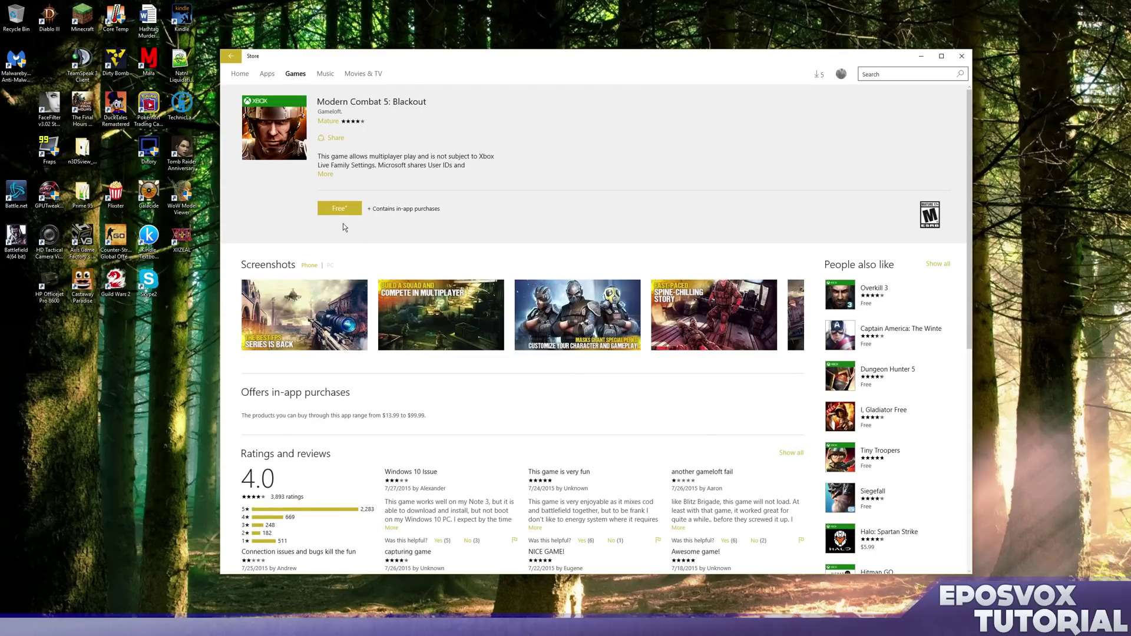
pyautogui.click(337, 209)
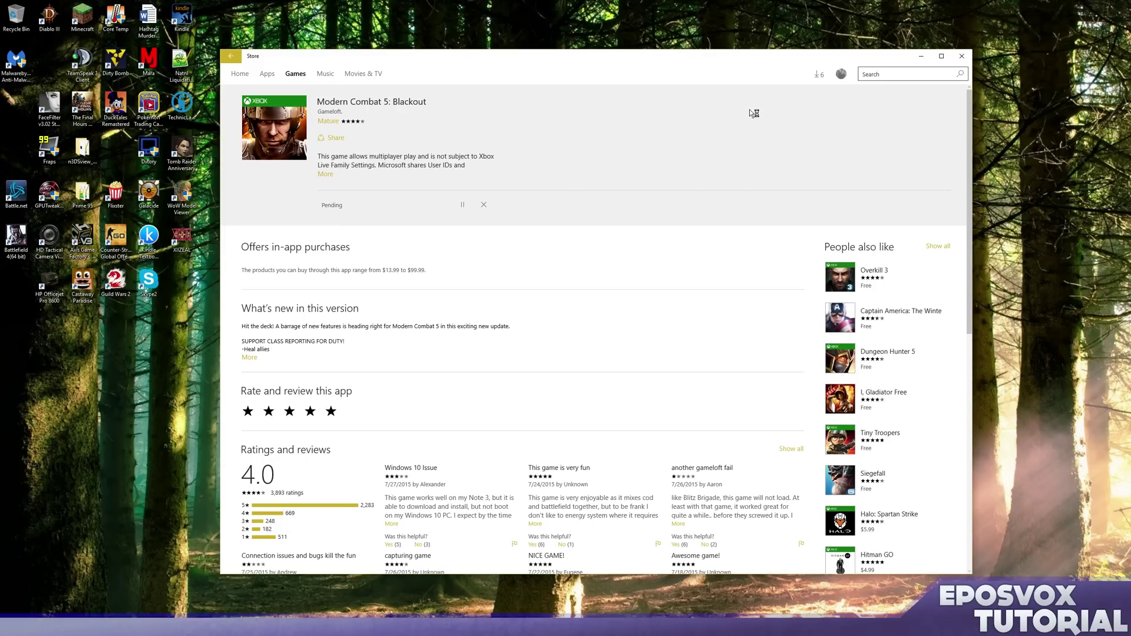
pyautogui.click(819, 75)
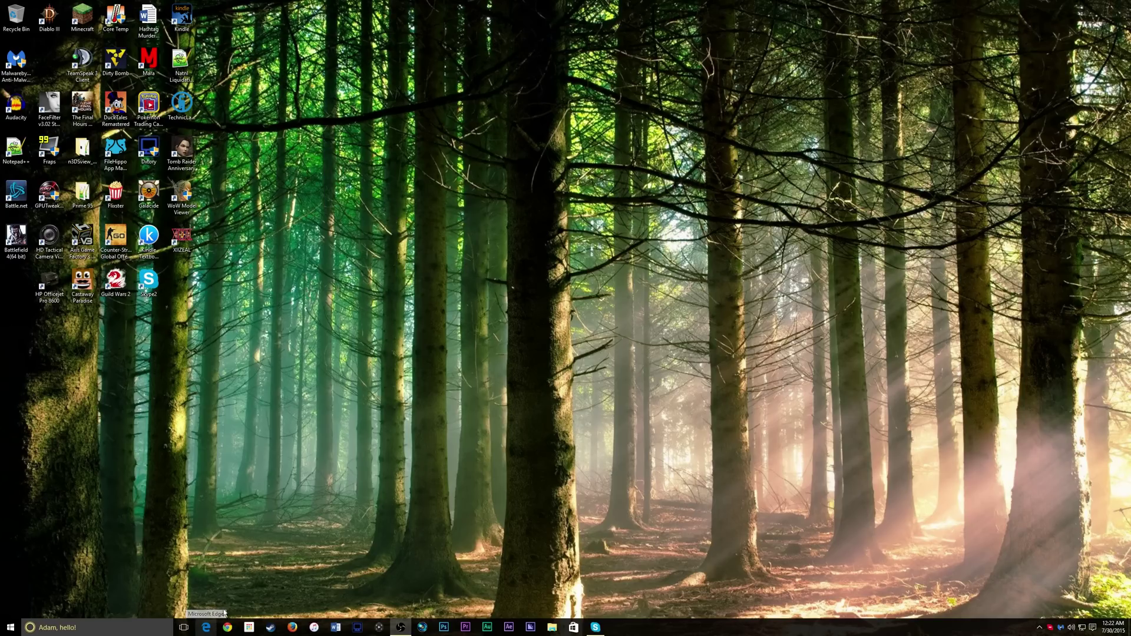
# Step: Open and close Microsoft Edge from the taskbar, then unpin its taskbar icon
pyautogui.click(206, 627)
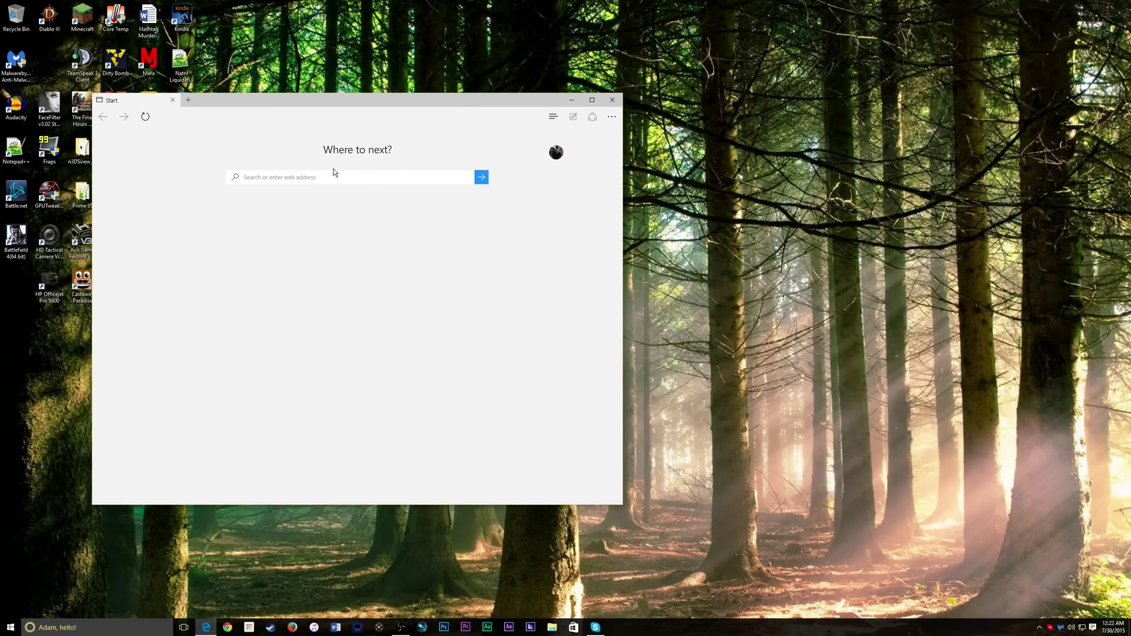
pyautogui.click(613, 99)
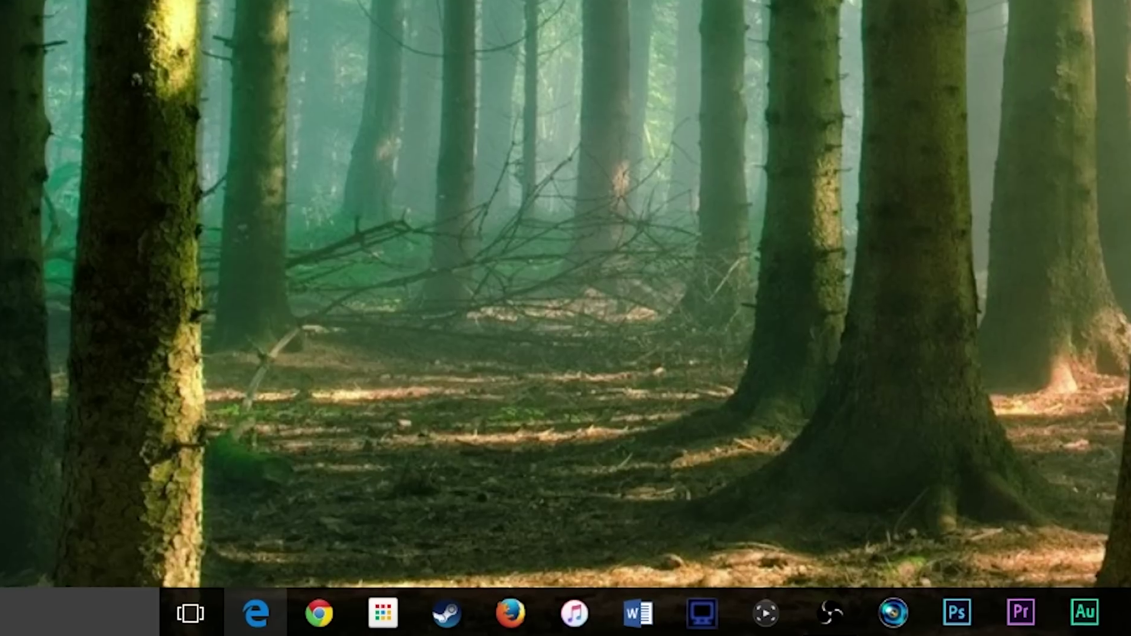
pyautogui.rightClick(256, 613)
pyautogui.click(250, 563)
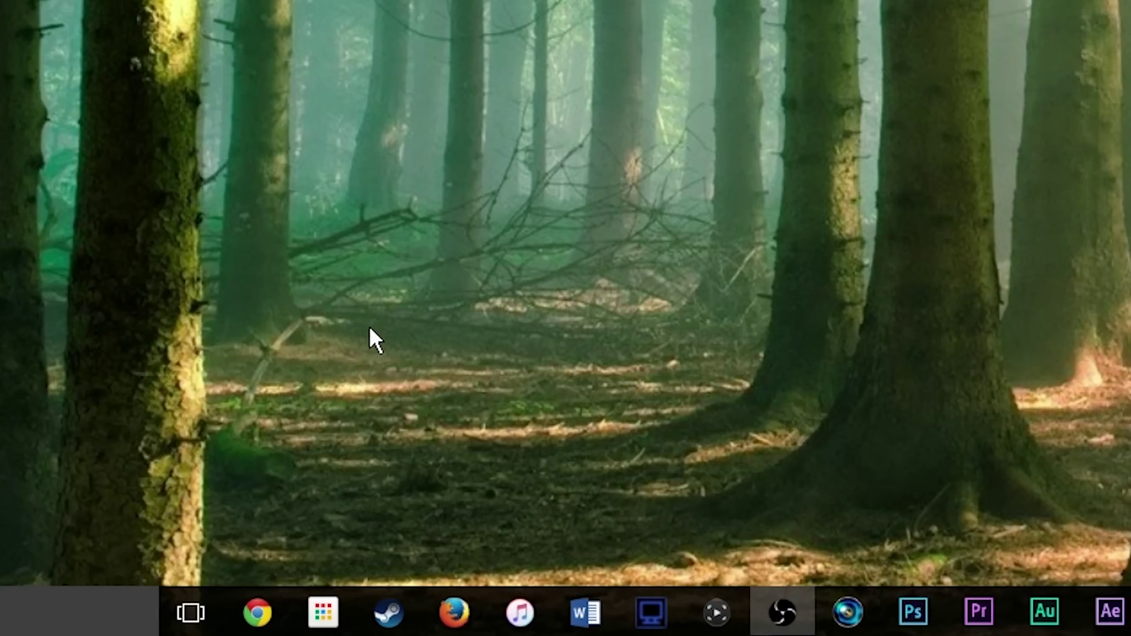